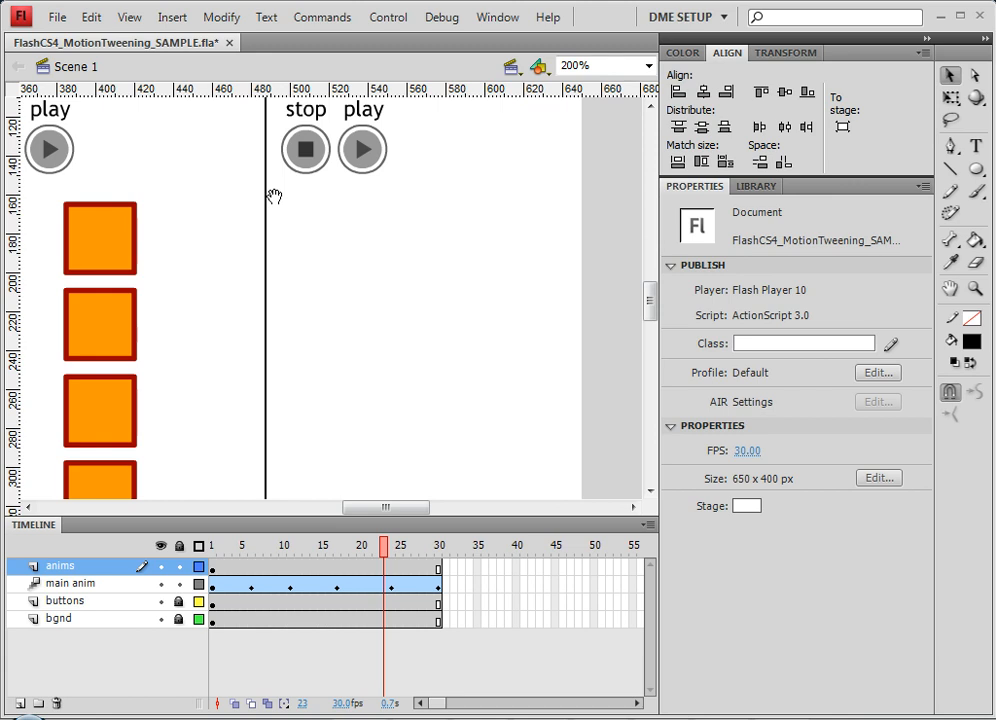
Draw a borderless red-orange rectangle about 56.5 by 24.5 px below the stop and play buttons of the empty column.
click(978, 172)
click(812, 170)
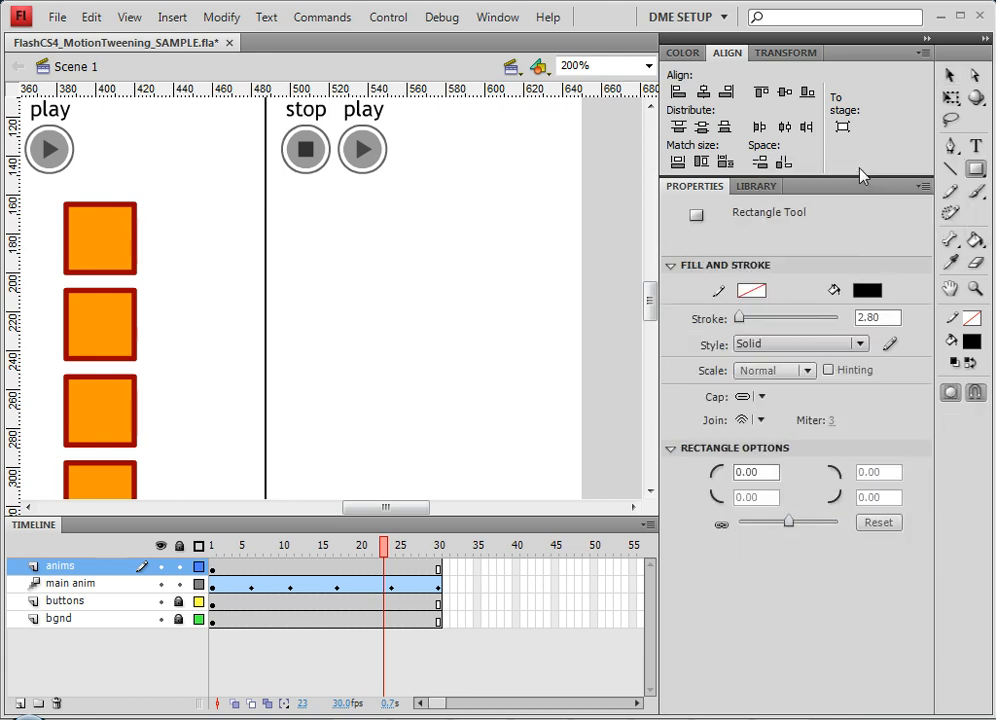
click(862, 290)
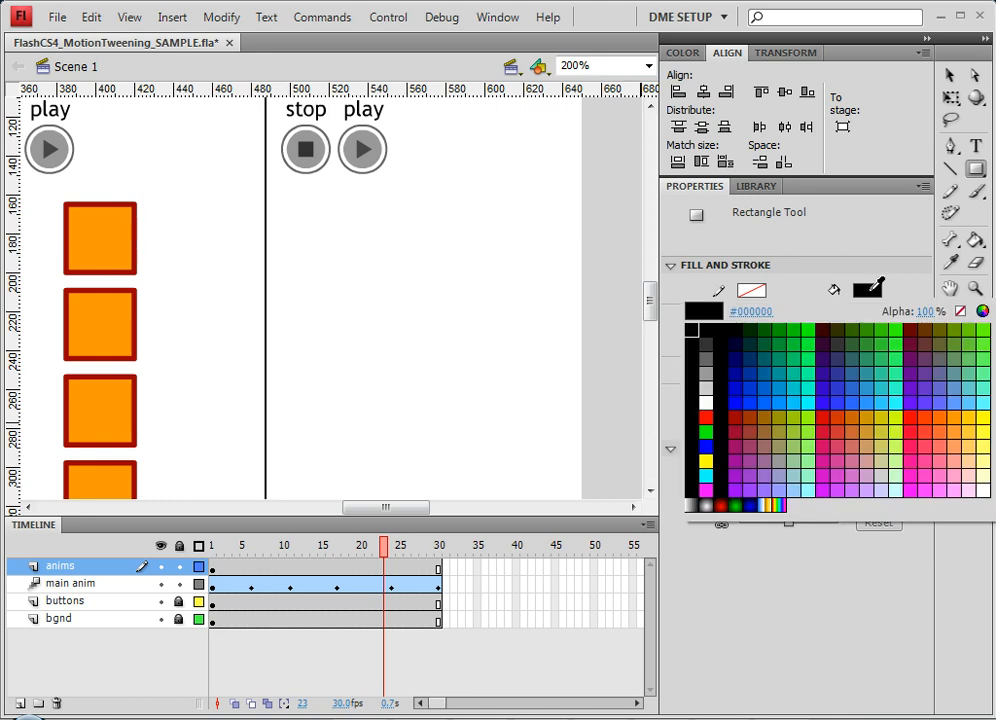
click(706, 373)
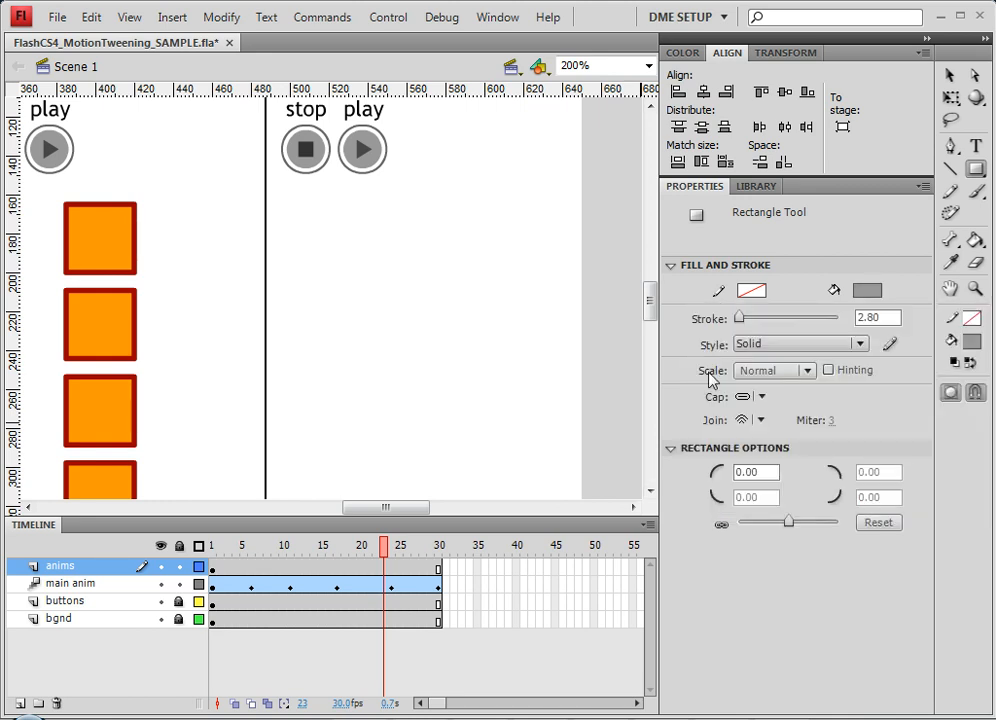
click(868, 290)
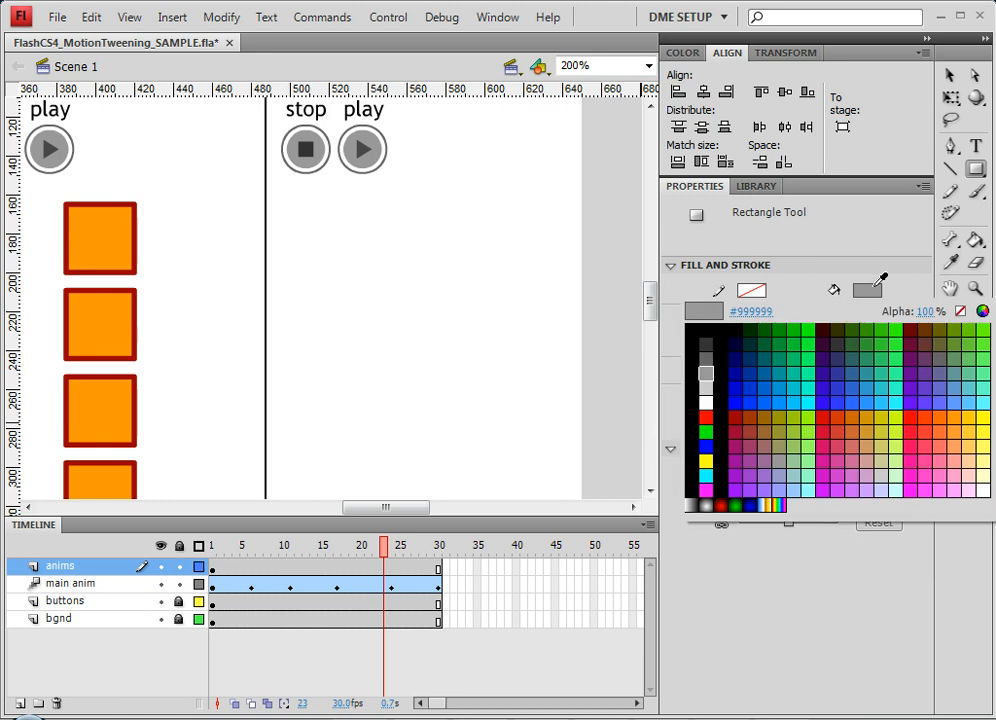
click(847, 407)
drag(342, 222, 451, 269)
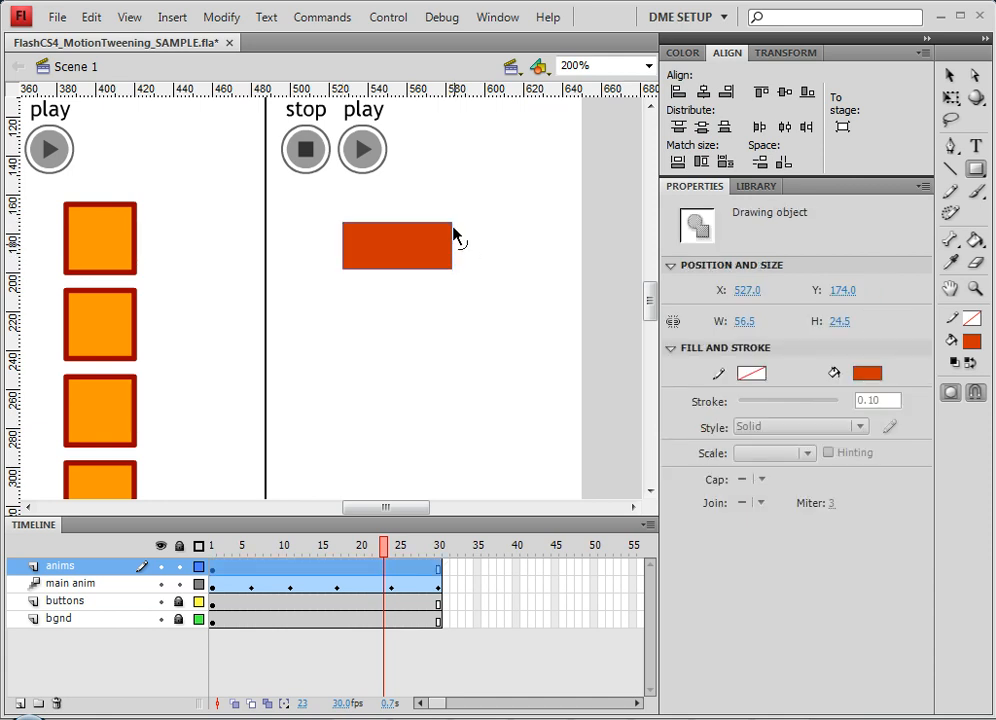
Reshape the rectangle into a car body with a curved roof and a sloping front, and return to the main scene.
double_click(445, 240)
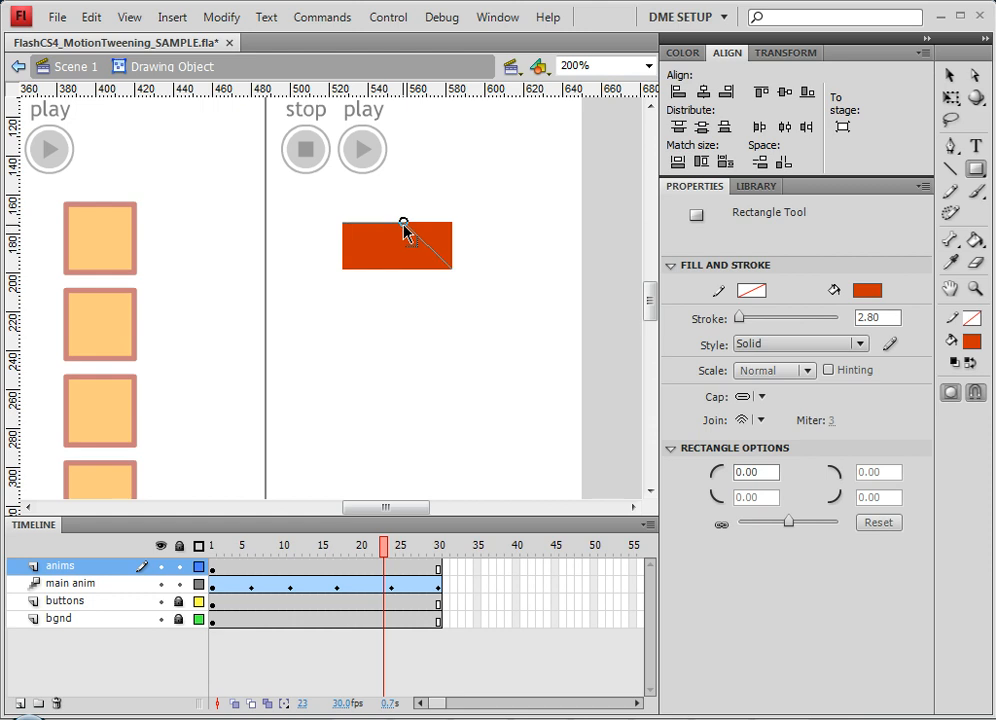
drag(418, 228, 416, 229)
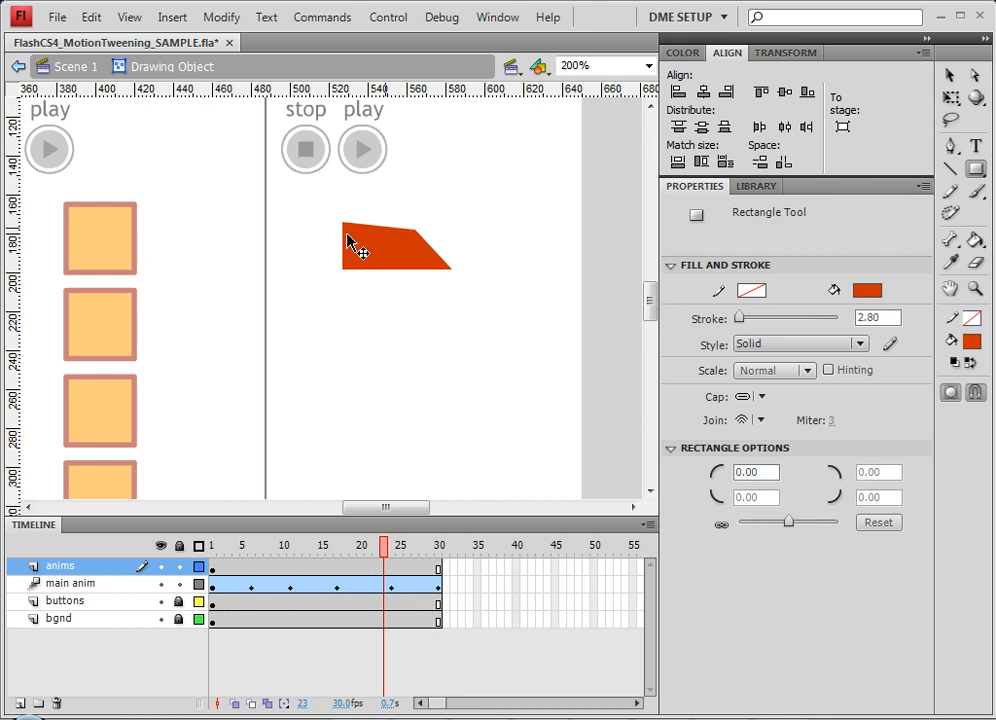
drag(344, 226, 433, 251)
double_click(448, 318)
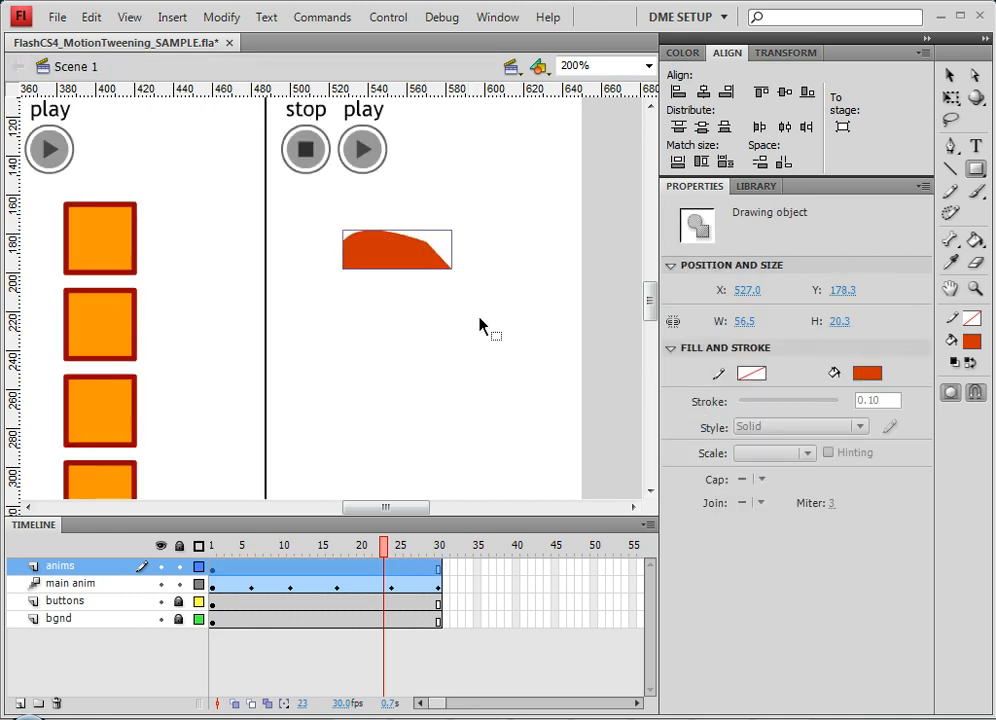
Draw a circular wheel about 13.5 px across at the lower rear of the car body and fill it black.
drag(976, 171, 857, 189)
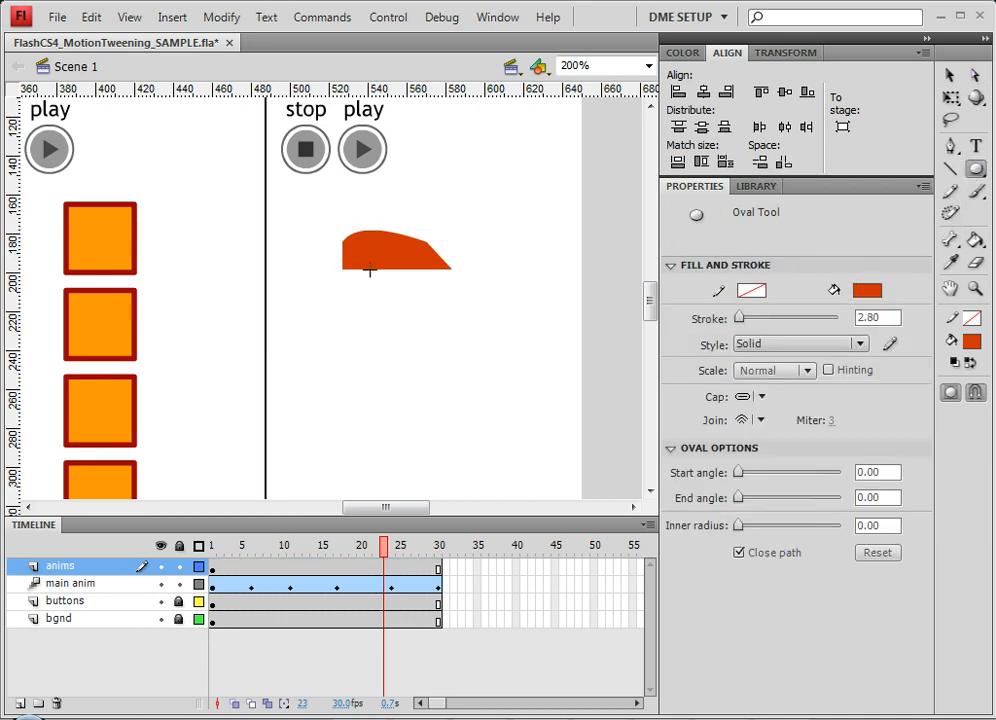
drag(384, 279, 386, 280)
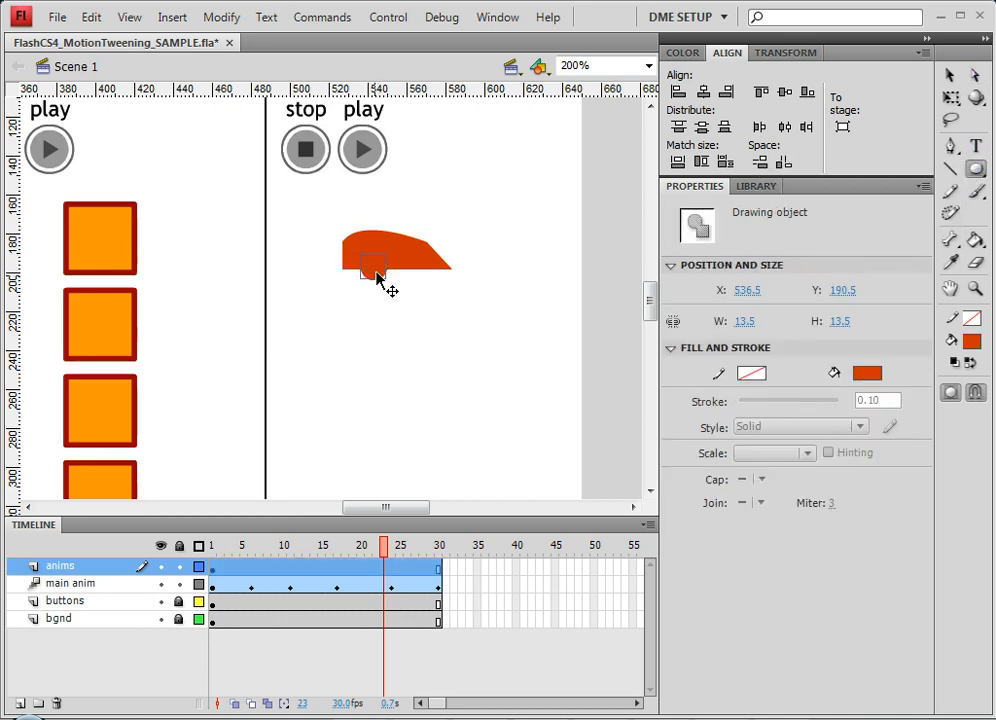
click(876, 374)
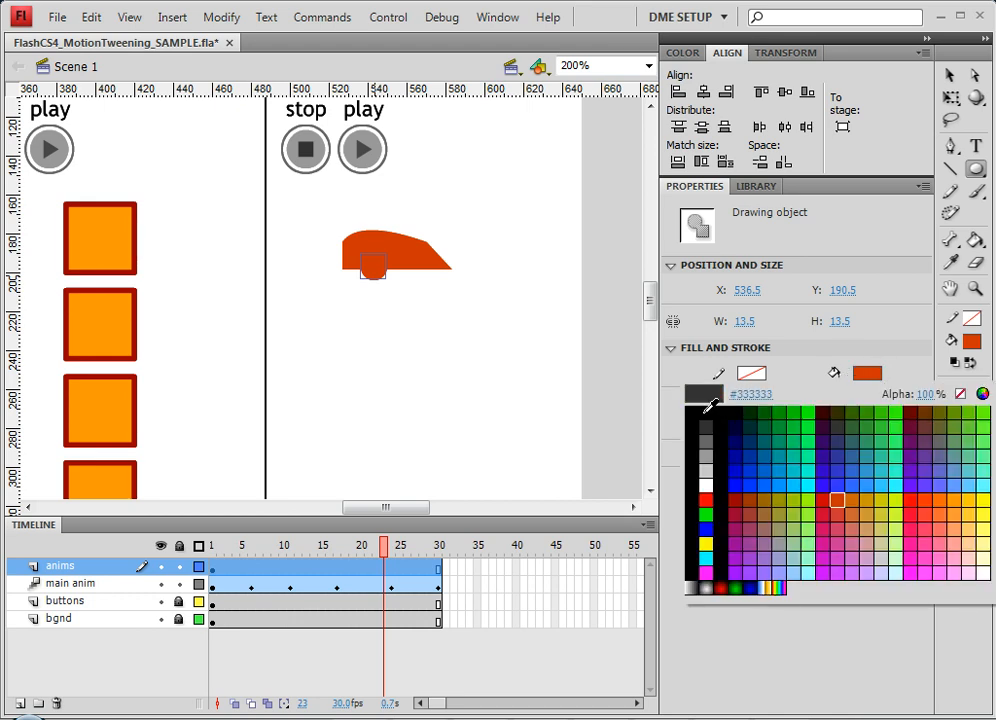
click(708, 418)
Duplicate the black wheel toward the front of the car body to complete the pair of wheels.
drag(378, 266, 418, 276)
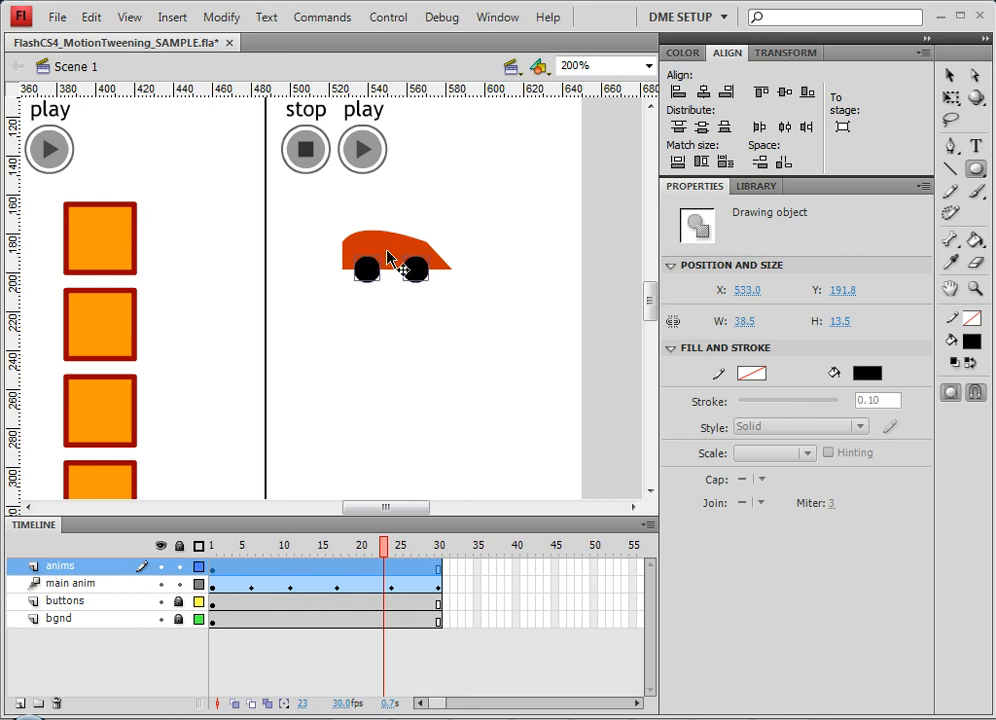
click(388, 258)
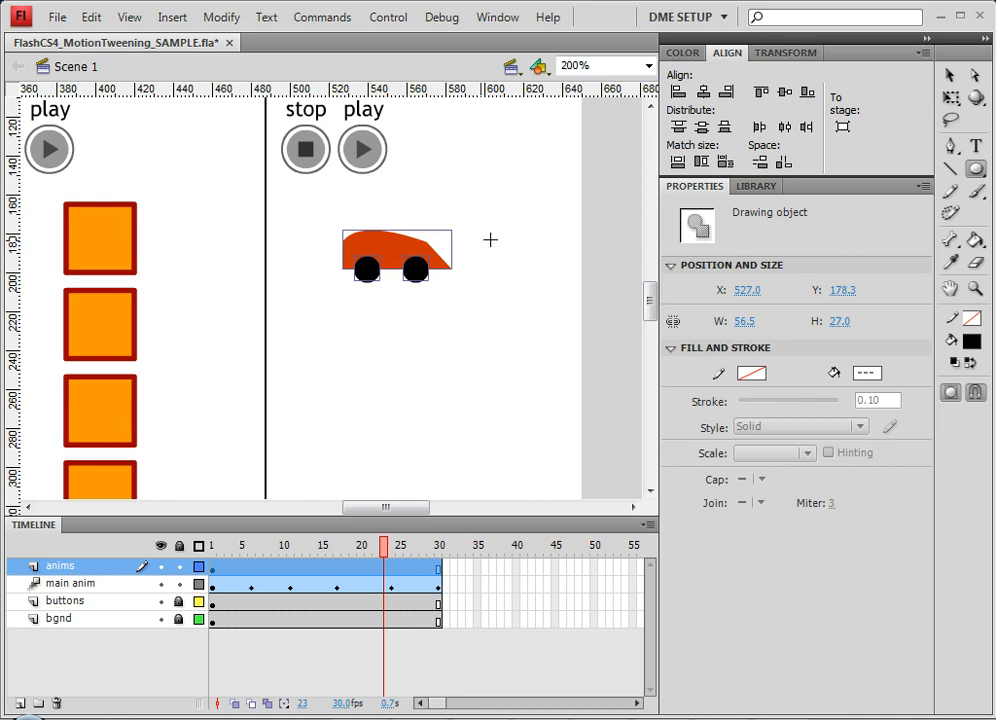
key(v)
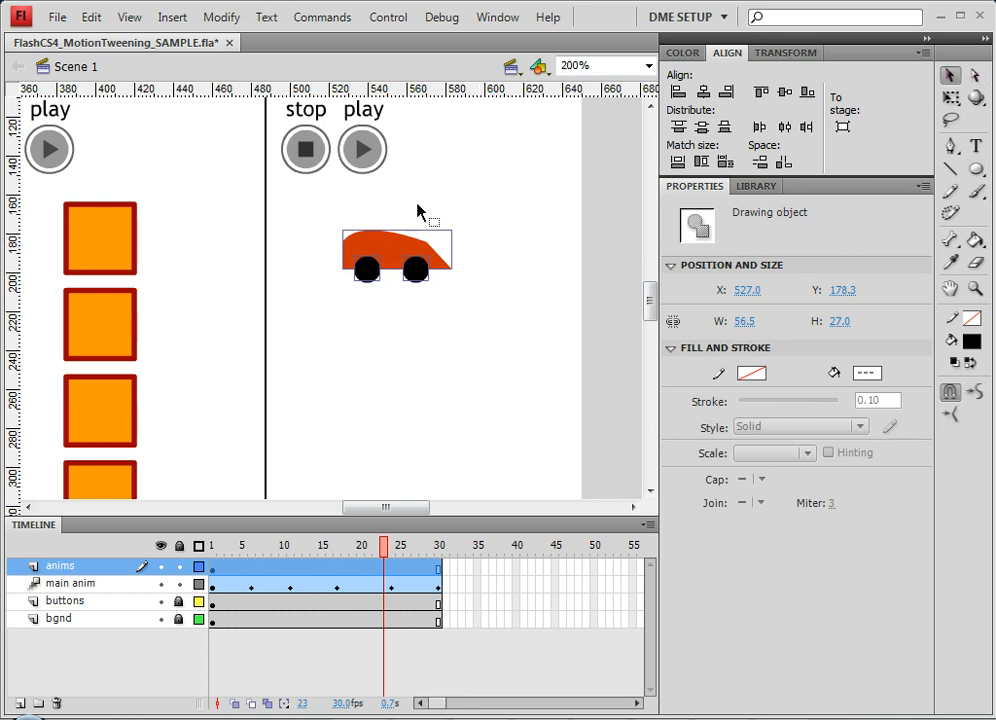
click(468, 202)
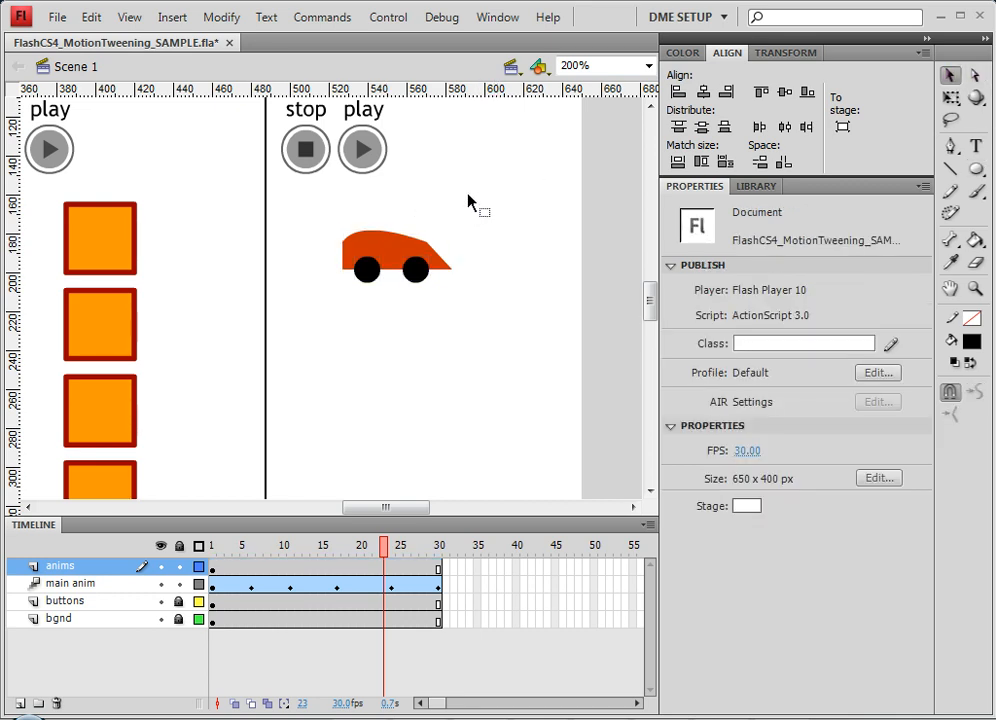
Examine the animation inside the movie clip of stacked orange squares and return to the main scene.
click(135, 231)
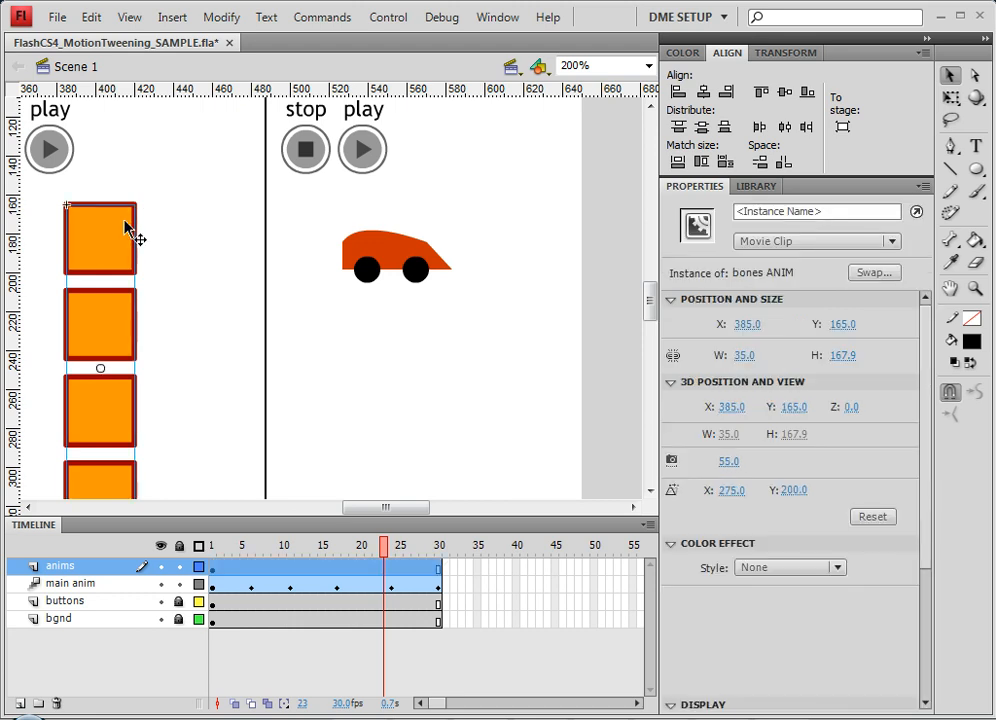
click(313, 230)
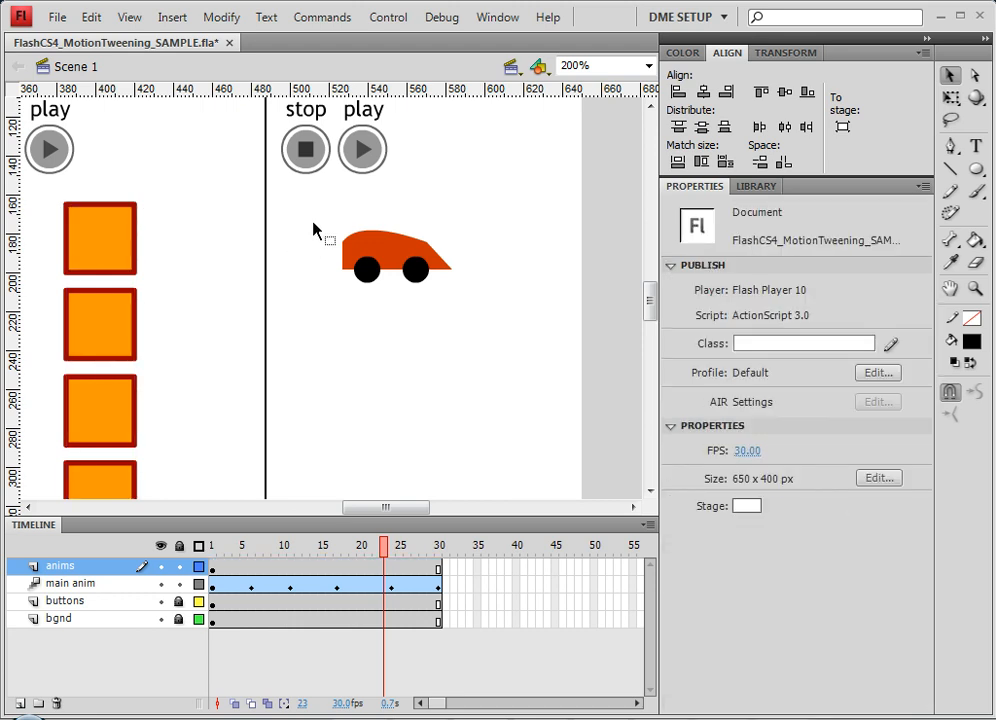
drag(361, 203, 283, 272)
drag(320, 206, 279, 278)
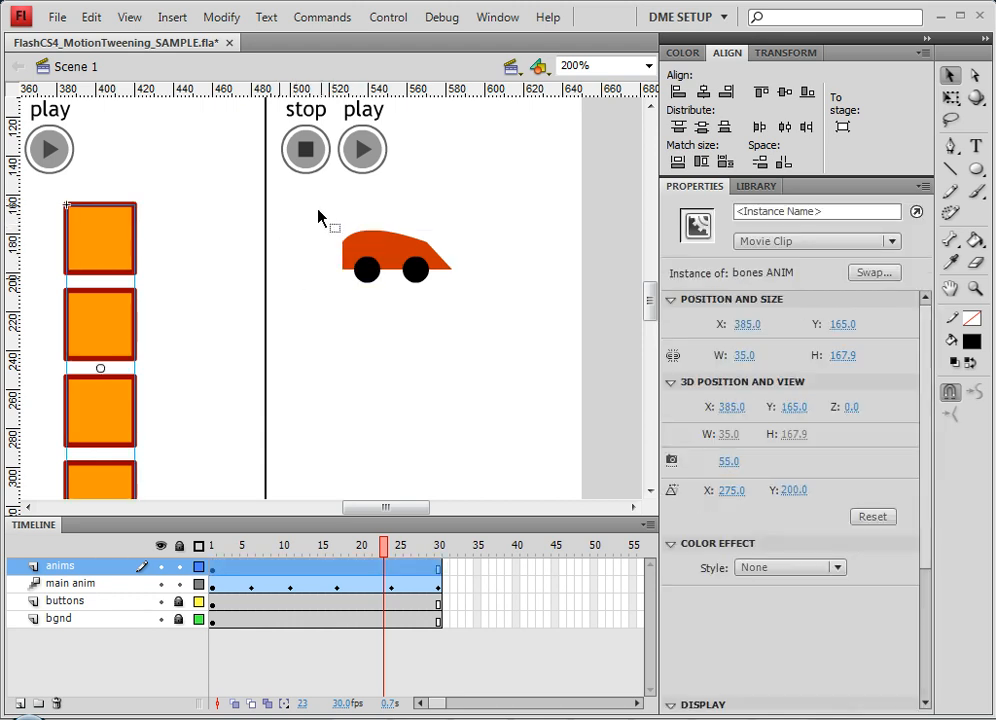
double_click(128, 256)
click(362, 547)
drag(366, 551, 206, 549)
click(80, 68)
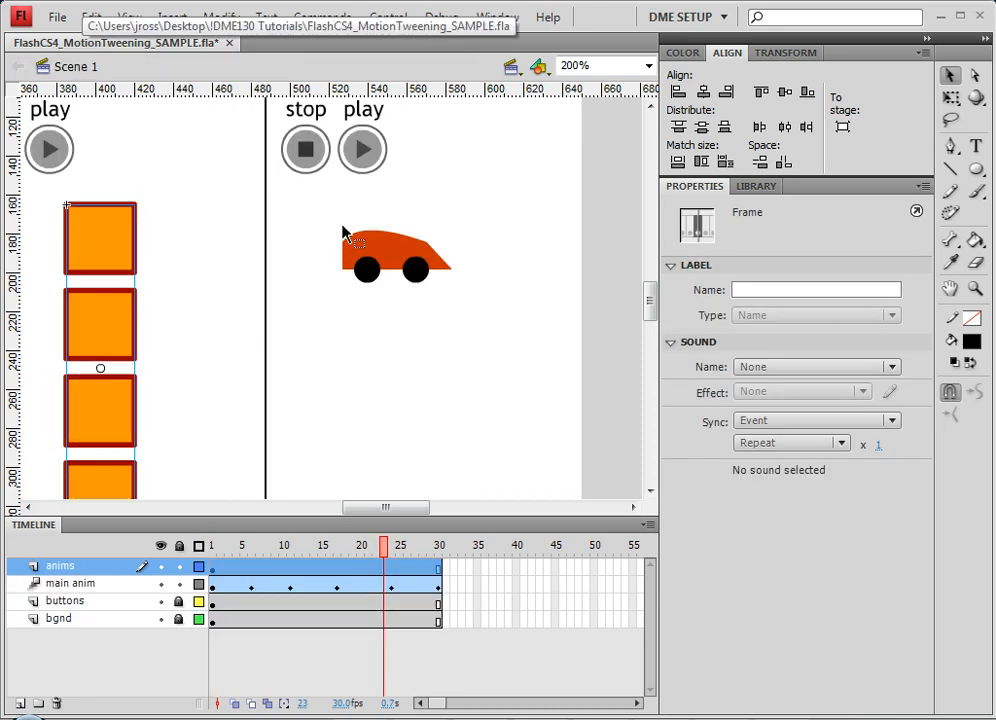
drag(331, 215, 299, 262)
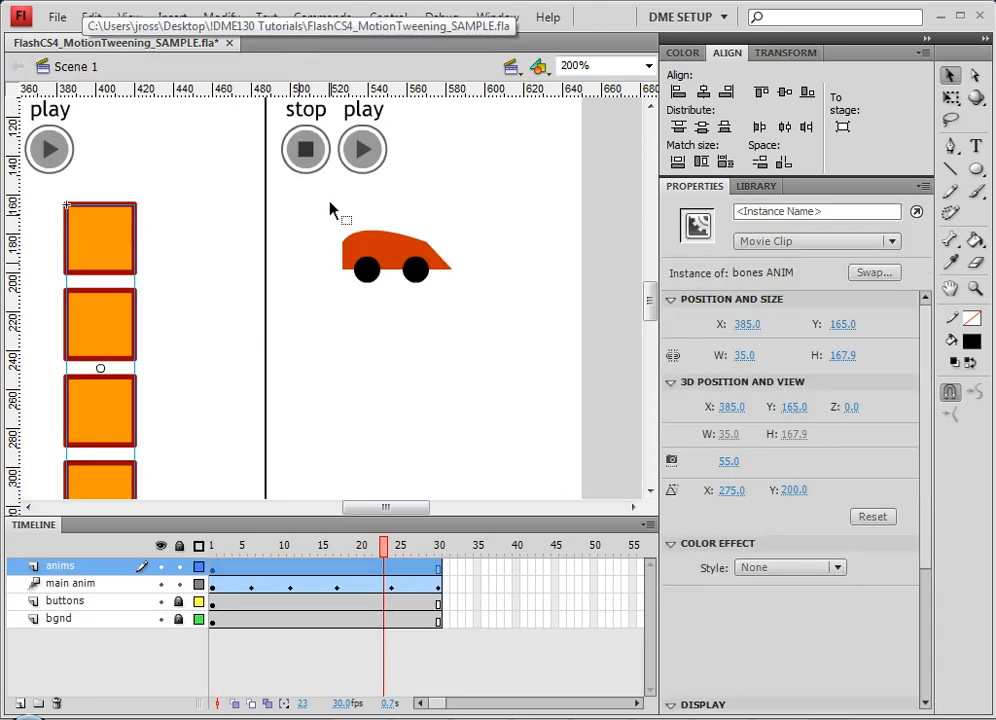
drag(474, 347, 305, 336)
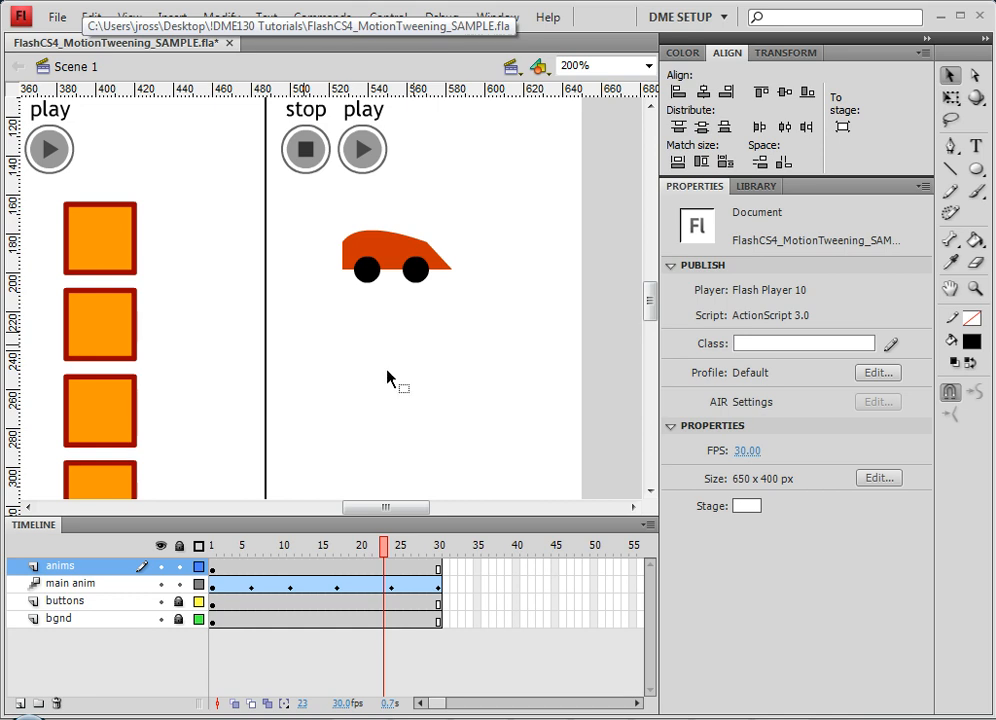
drag(385, 369, 296, 307)
drag(351, 358, 279, 279)
drag(319, 197, 287, 250)
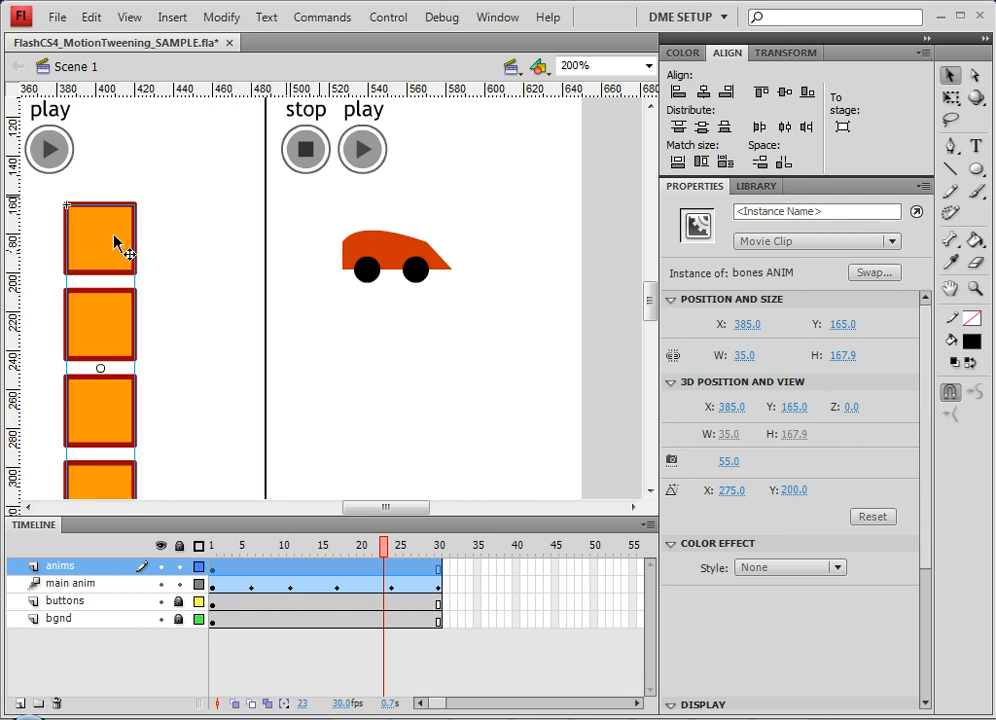
click(338, 223)
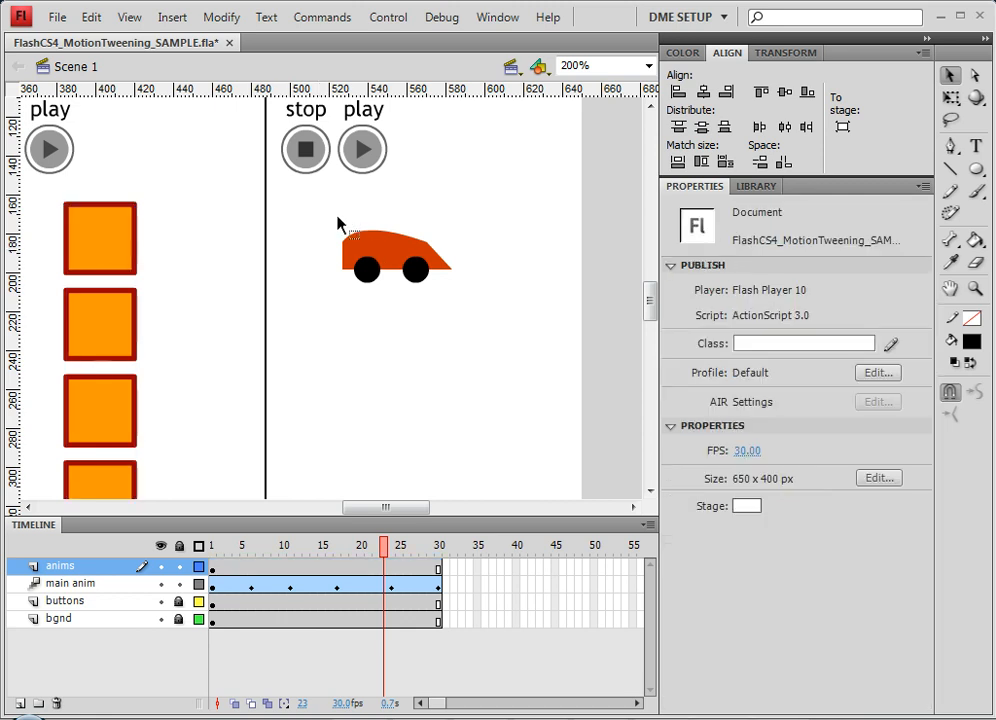
Convert the car body and wheels to a movie clip symbol named "car" and move it to about X 502, Y 167.
click(389, 265)
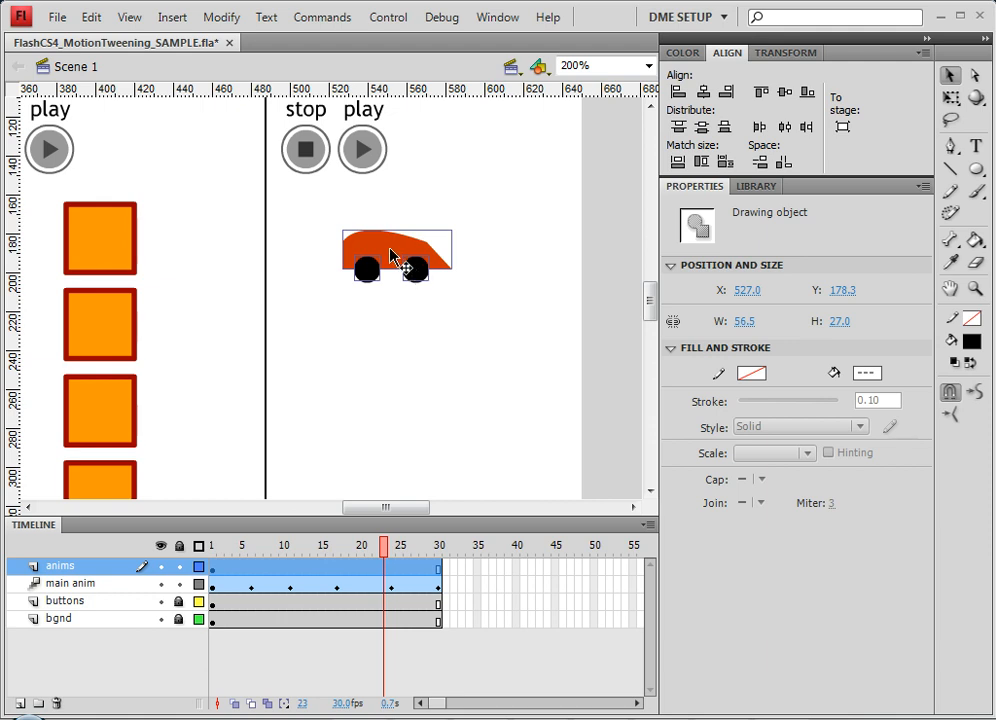
right_click(389, 249)
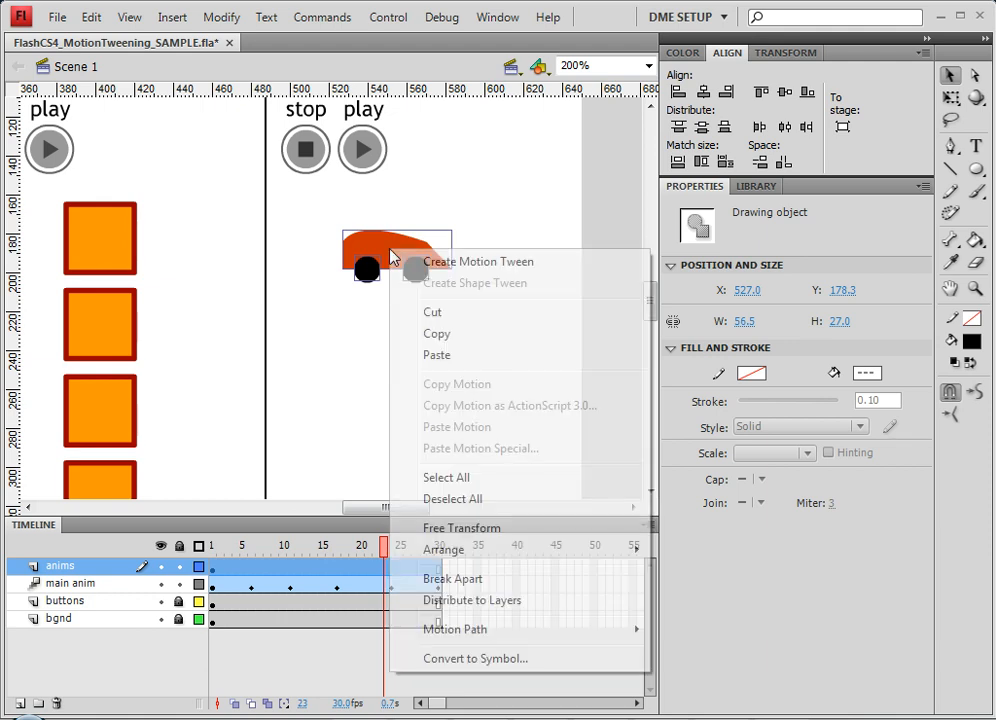
click(476, 658)
text(car)
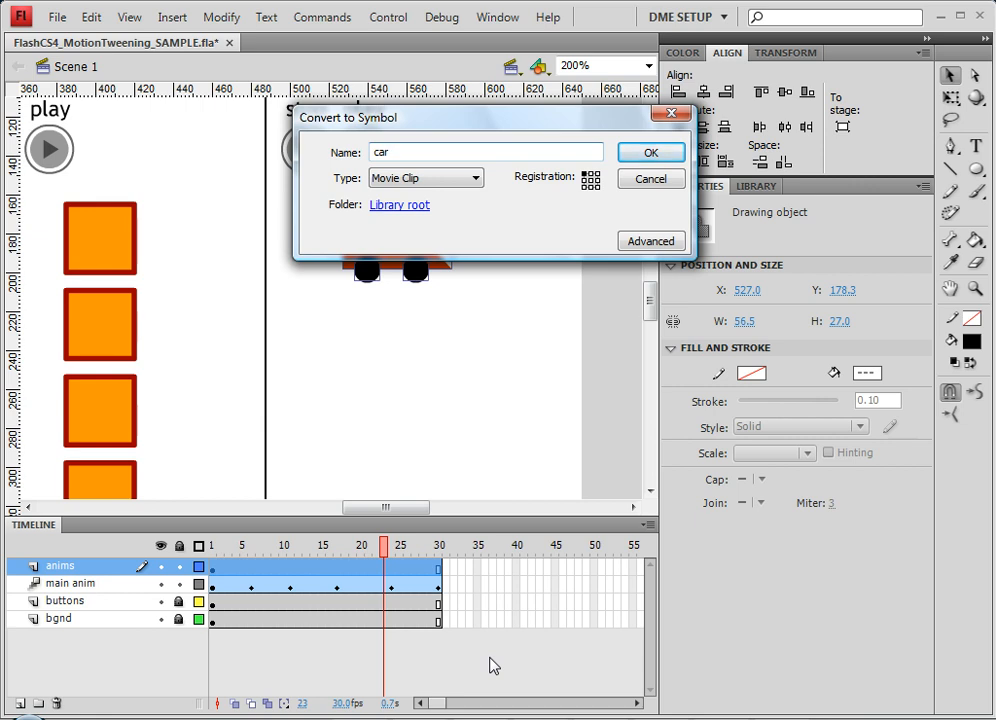
key(Return)
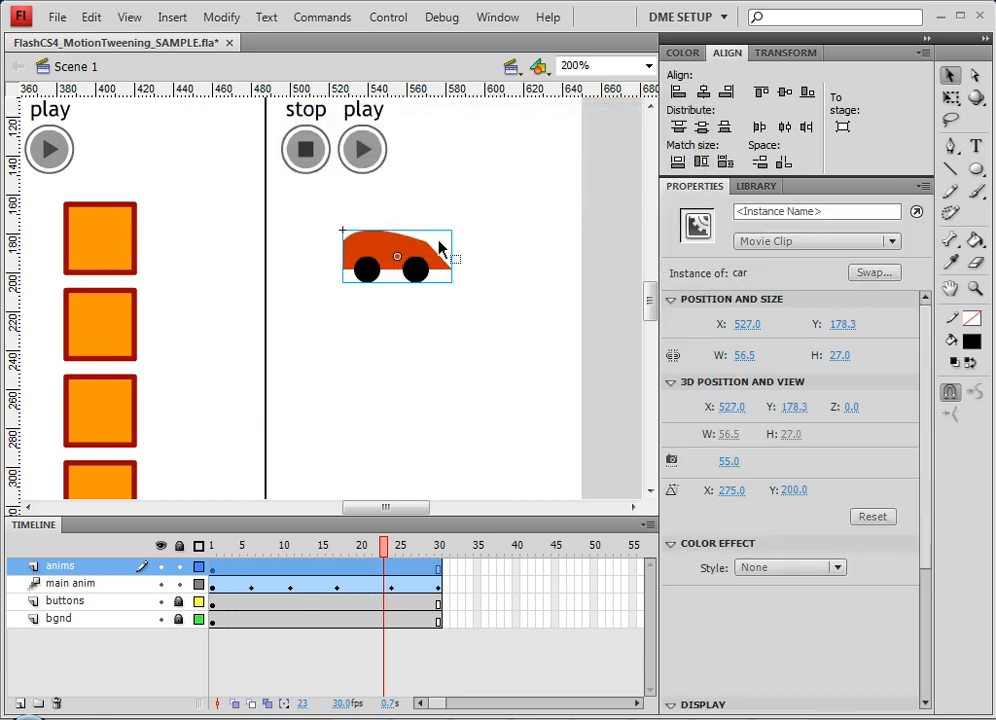
drag(413, 262, 368, 237)
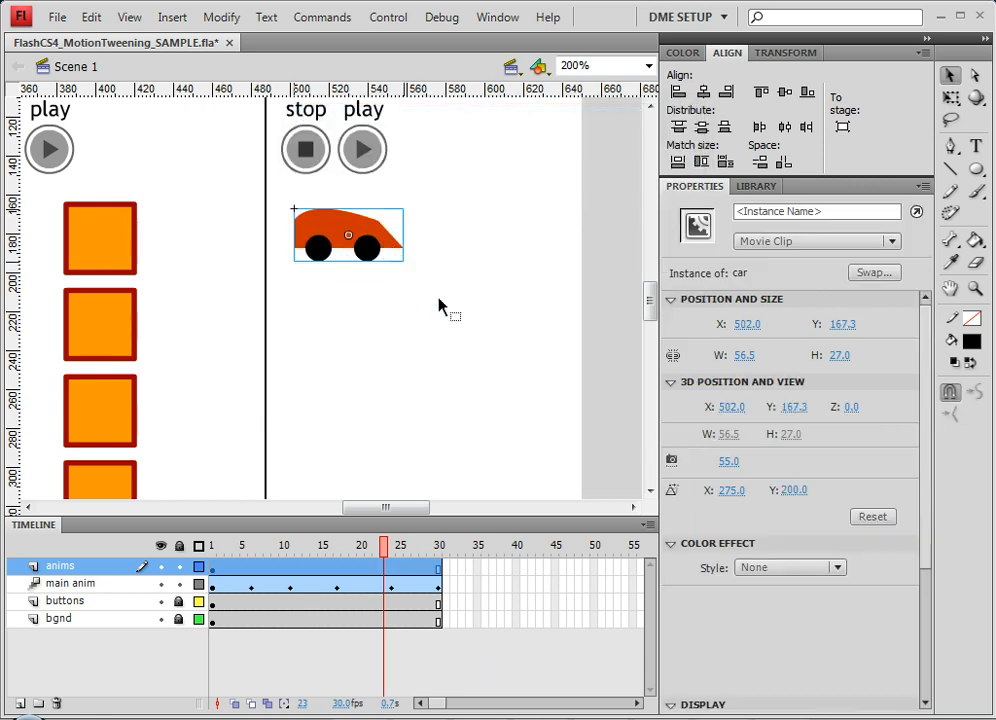
Nest the car instance in another movie clip symbol named "car ANIM".
key(ctrl+1)
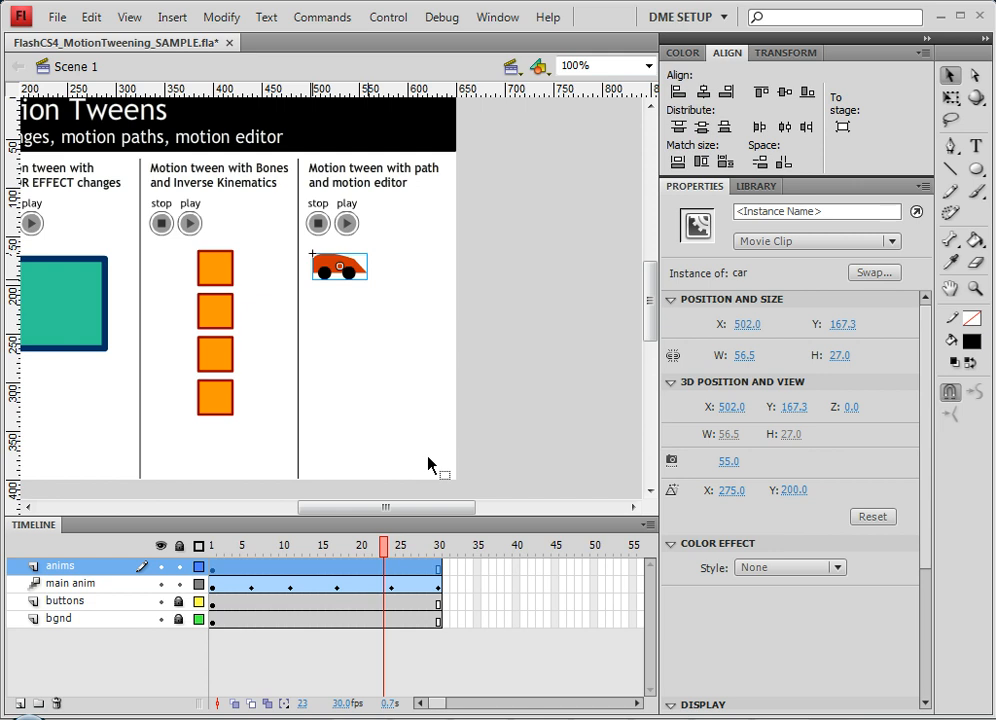
right_click(351, 275)
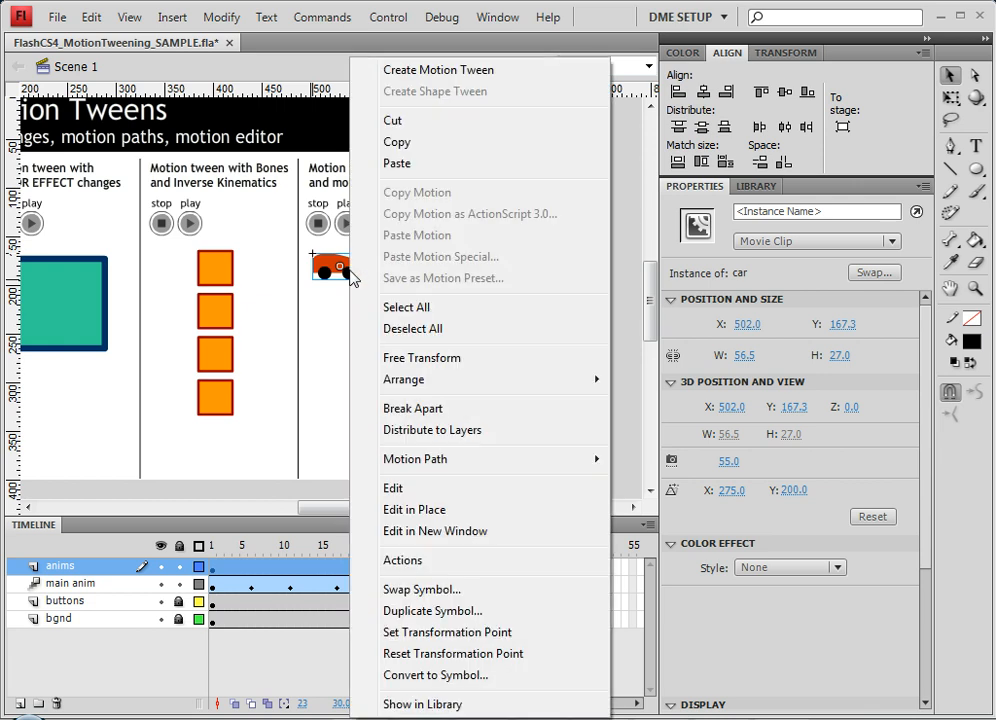
click(440, 676)
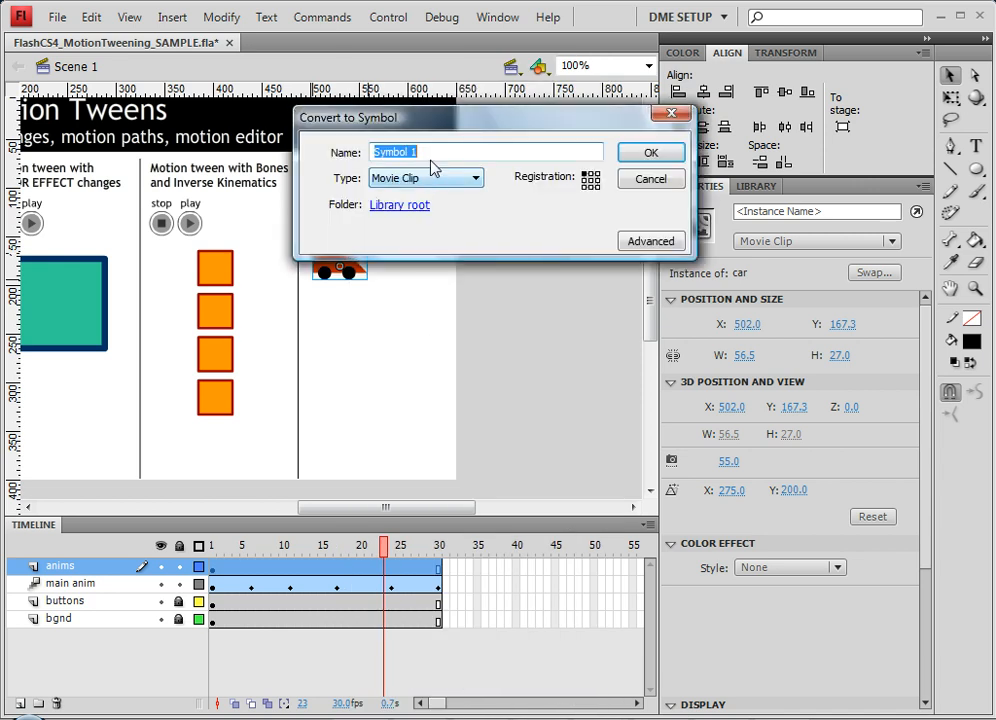
text(car A)
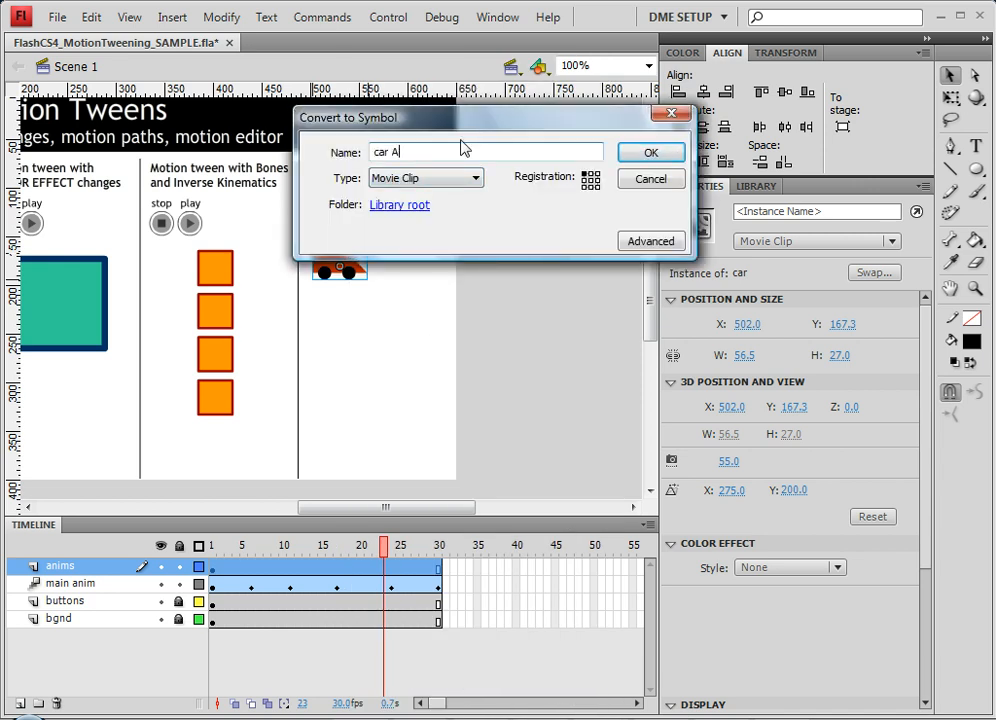
text(NIM)
key(Return)
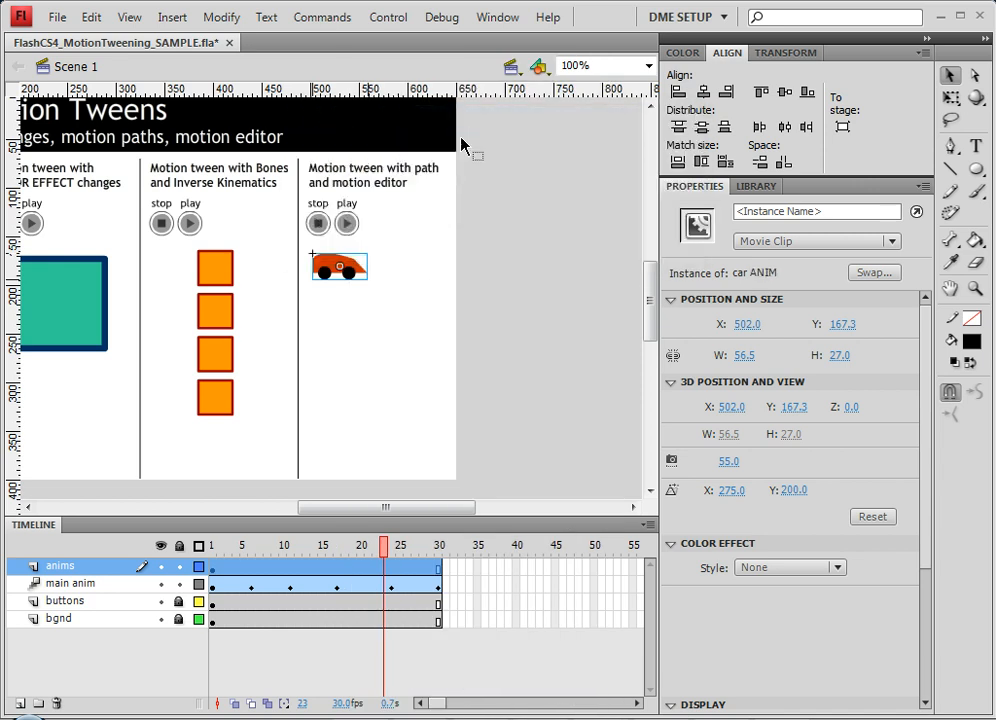
Create a motion tween on the car inside car ANIM, with its frame 30 position at about X 82, Y 189.
double_click(356, 268)
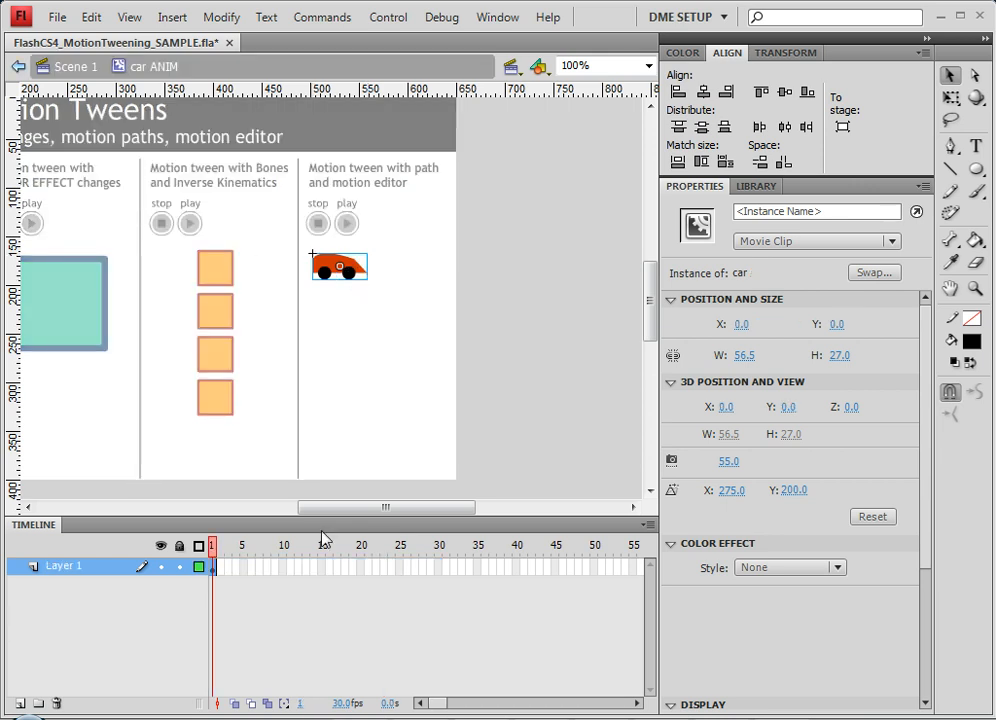
right_click(214, 577)
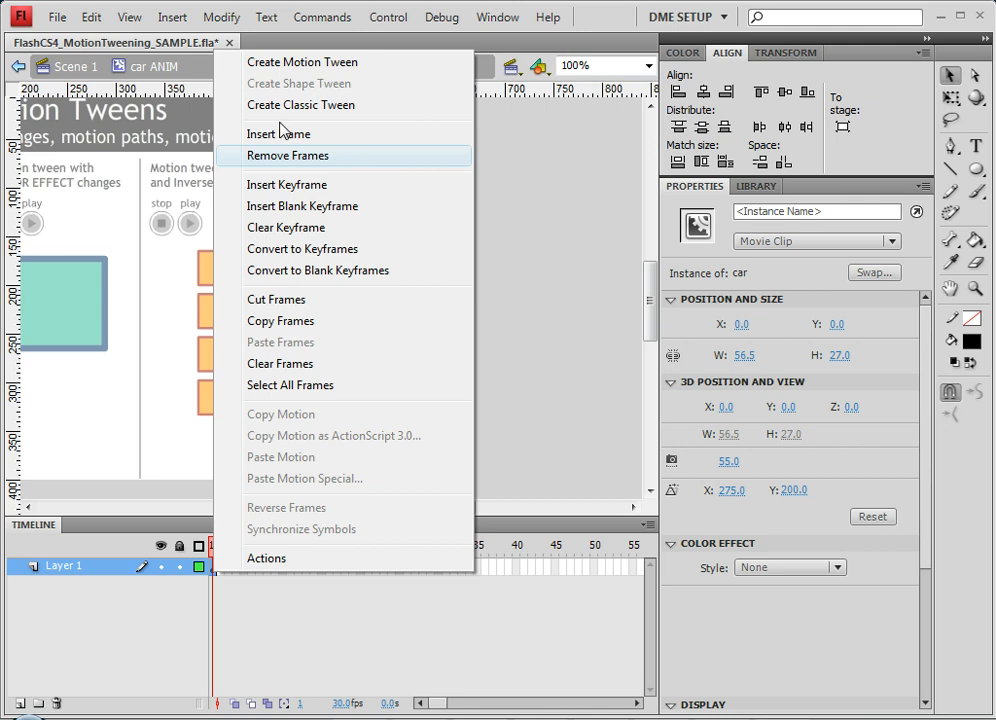
click(302, 62)
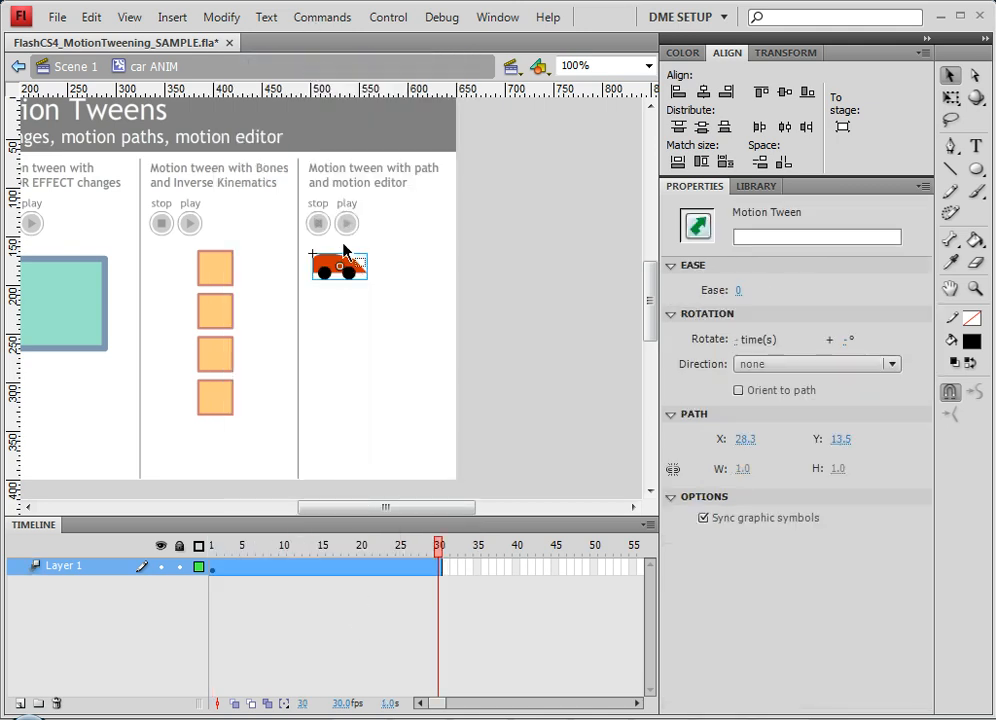
drag(350, 270, 429, 456)
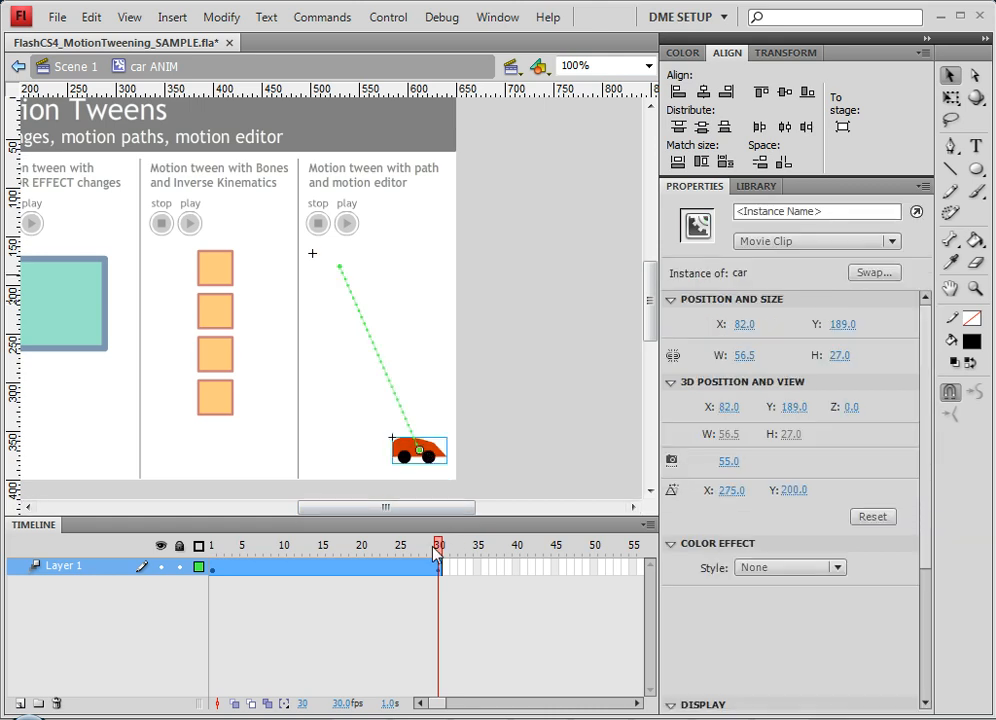
Bend the motion path by moving the car to about X 62, Y 27 at frame 9 and X 6, Y 143.4 at frame 20.
drag(439, 546, 274, 524)
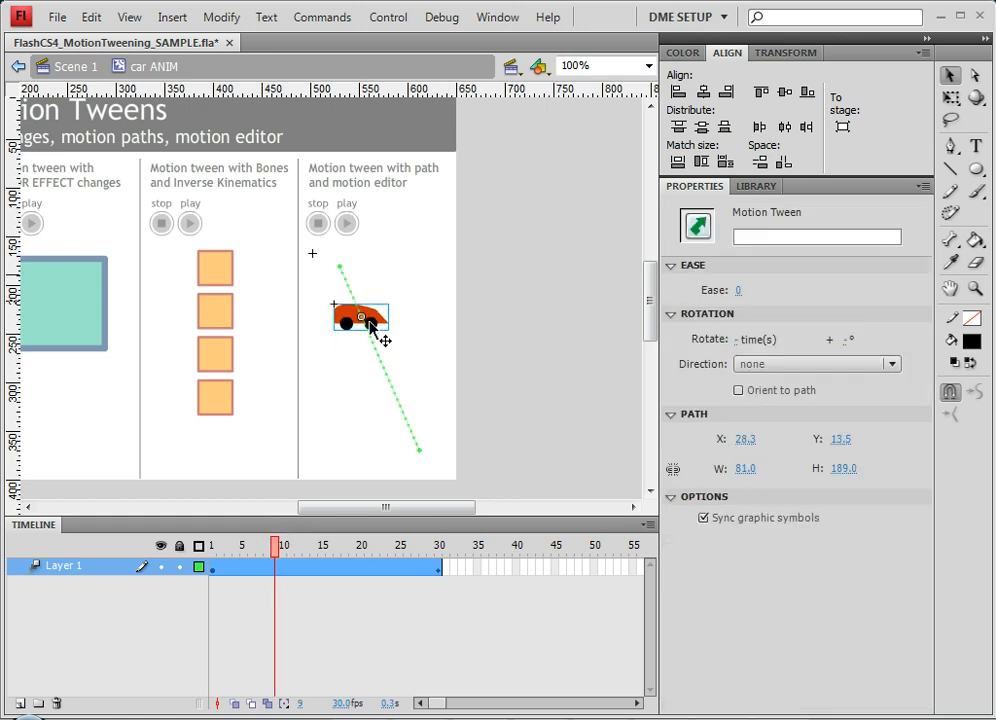
key(alt)
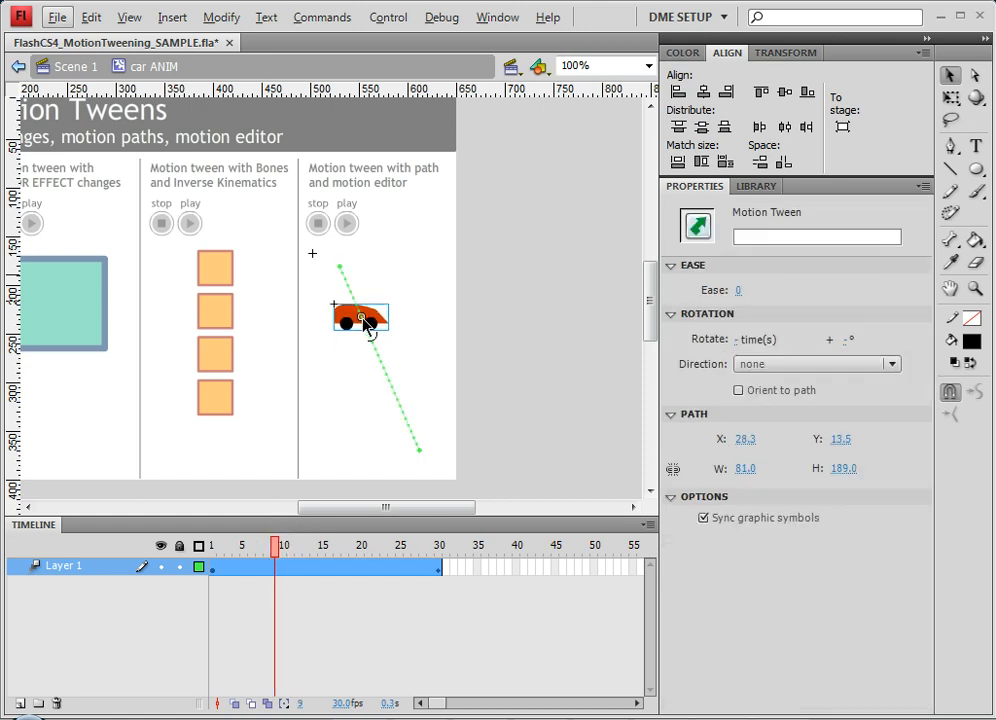
drag(366, 323, 414, 297)
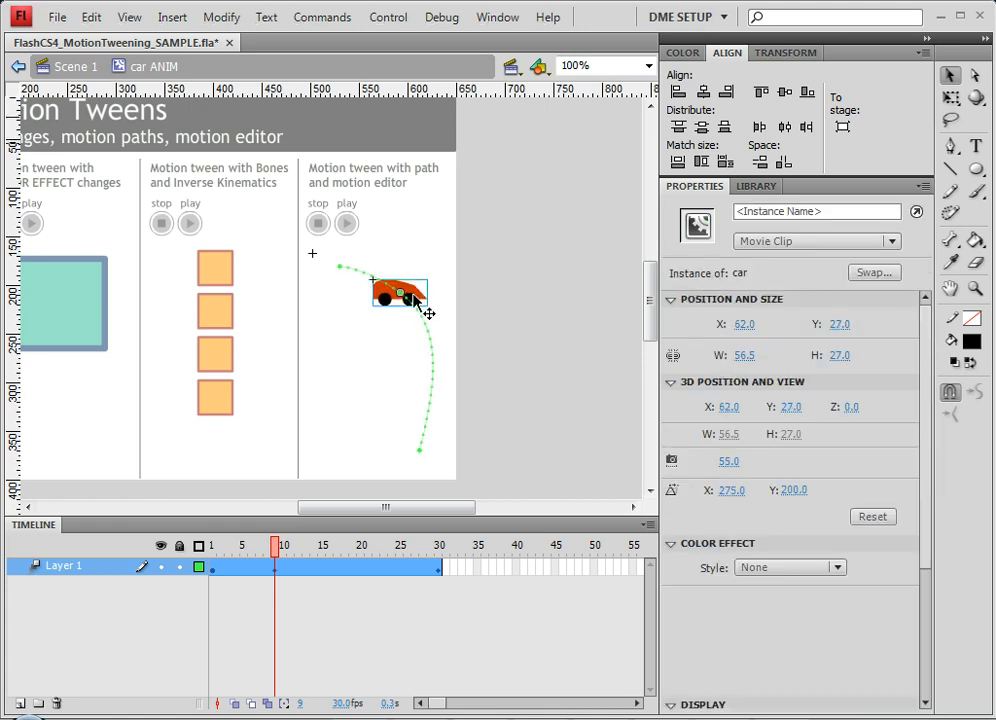
drag(278, 558, 362, 558)
click(458, 385)
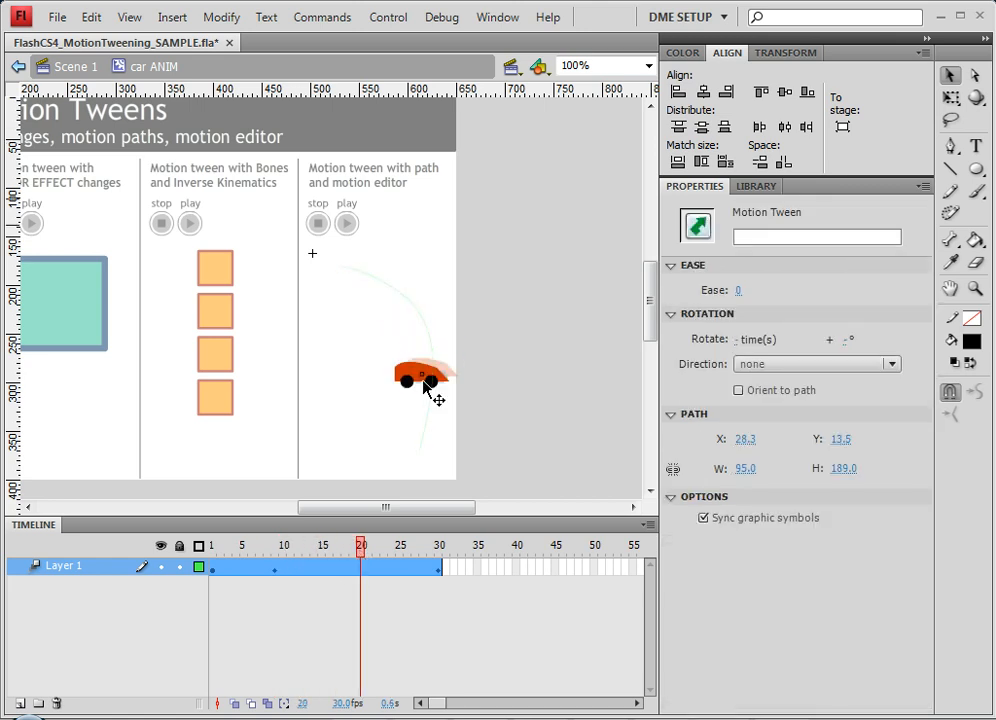
drag(432, 393, 373, 418)
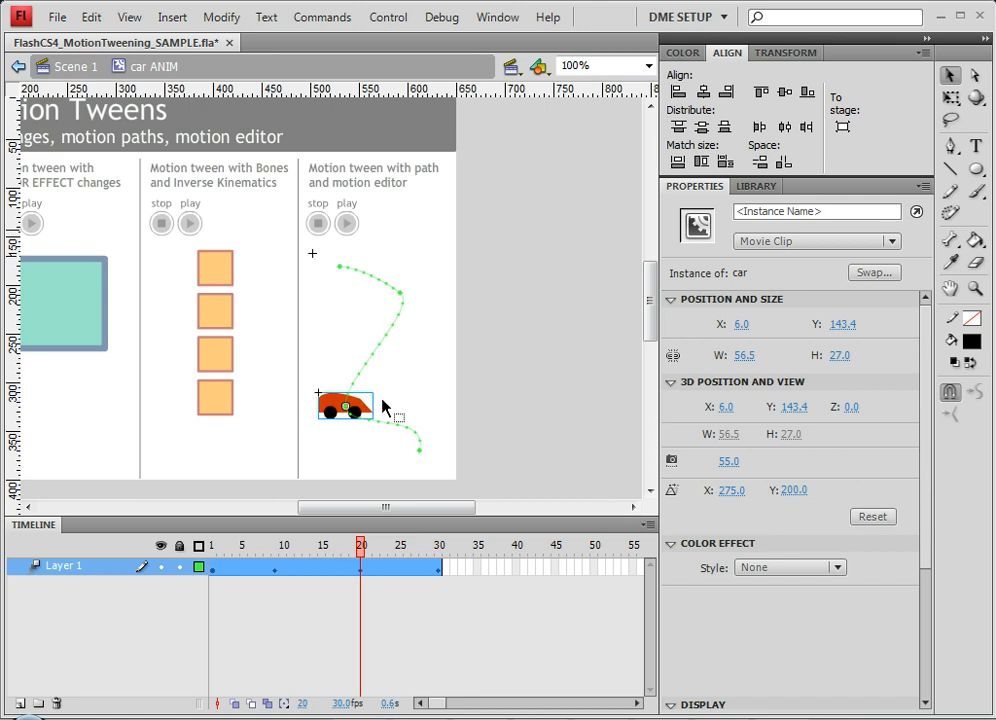
Shift the motion path slightly down, then move its upper bend point outward and lengthen the curve handle with the Subselection tool.
click(400, 296)
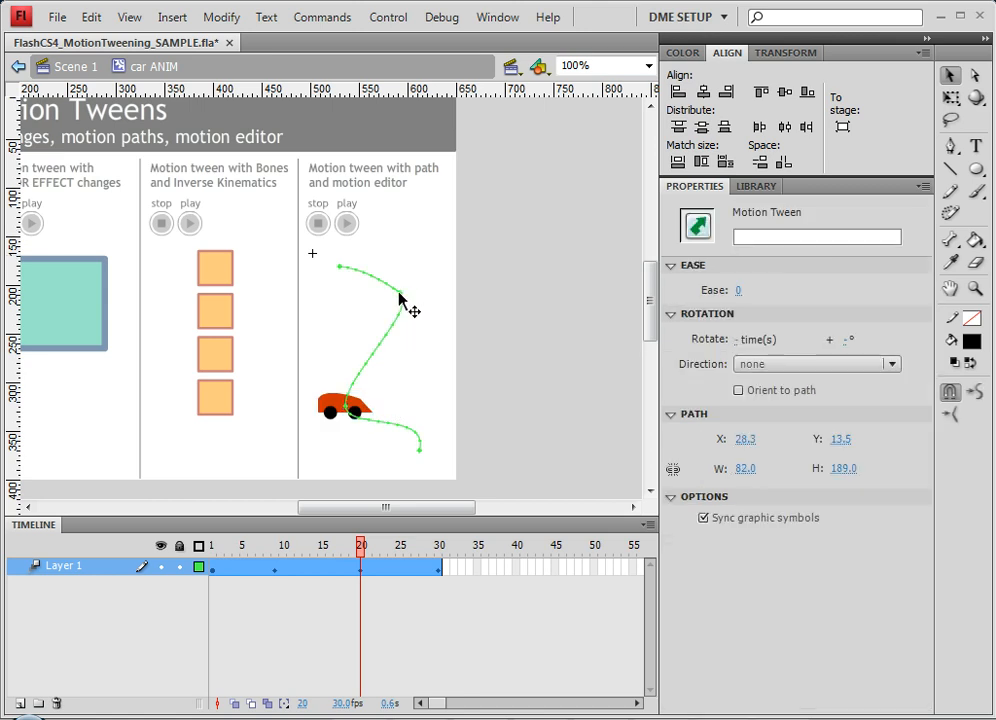
mouse_move(380, 279)
mouse_down()
mouse_move(424, 260)
mouse_move(372, 285)
mouse_move(385, 291)
mouse_up()
click(975, 78)
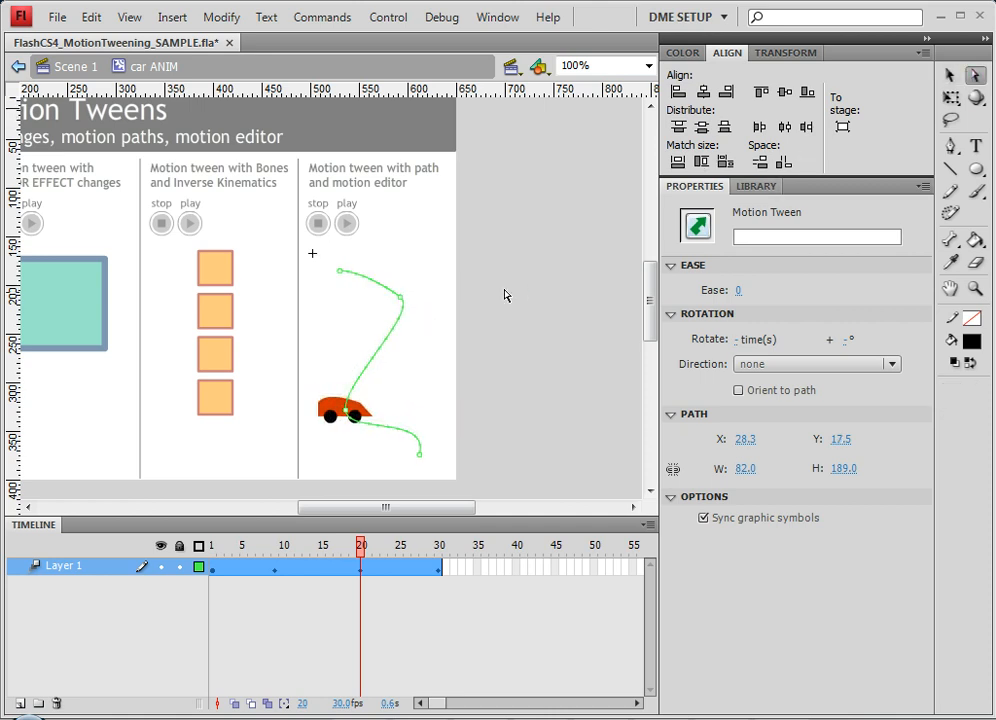
click(401, 306)
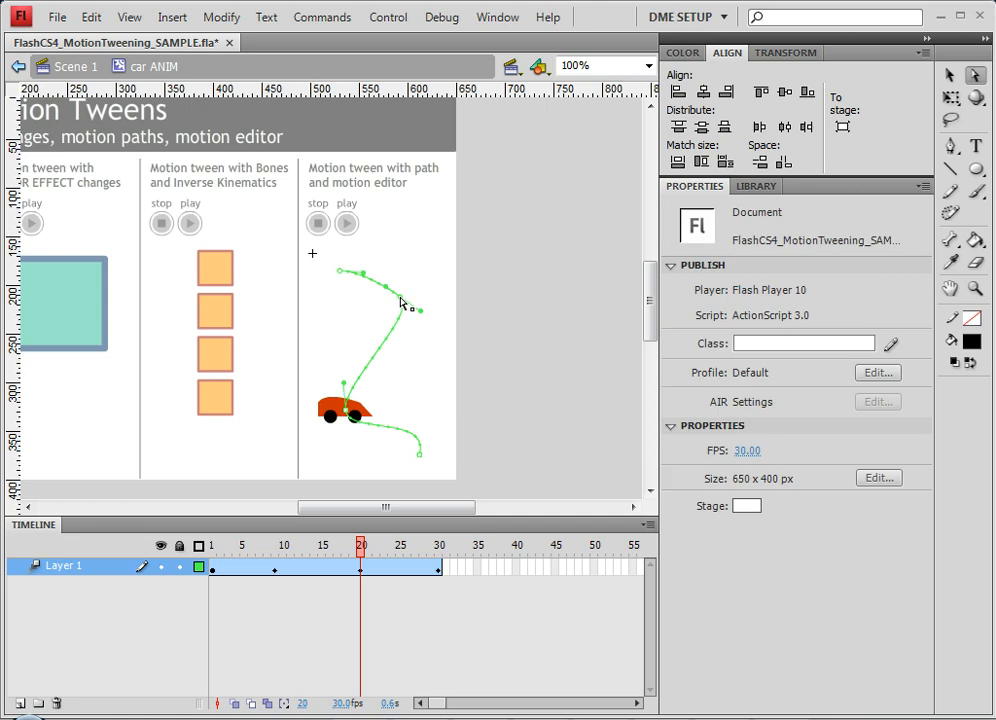
drag(388, 291, 424, 291)
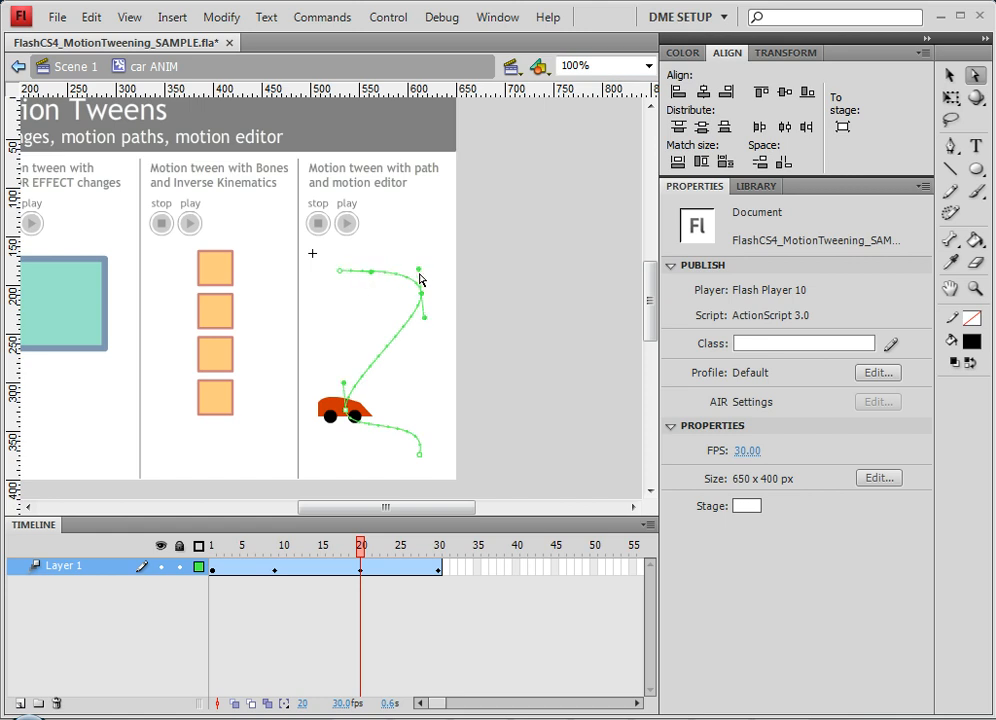
drag(421, 293, 431, 340)
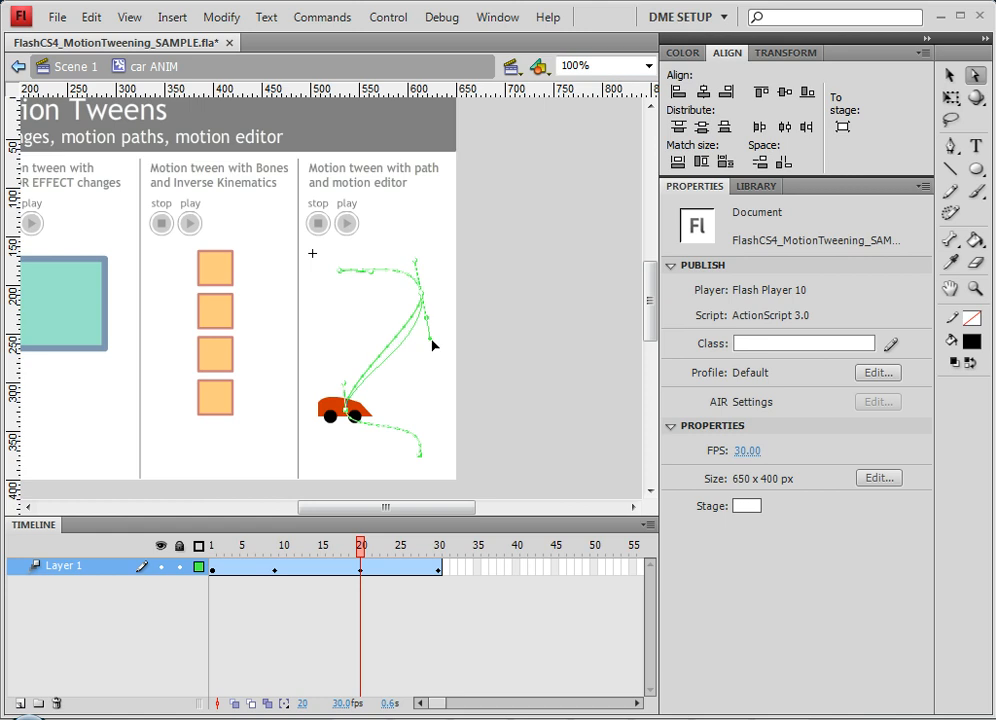
Round the lower bend and end of the motion path, and pull both bend points outward to widen the S-curve.
click(346, 409)
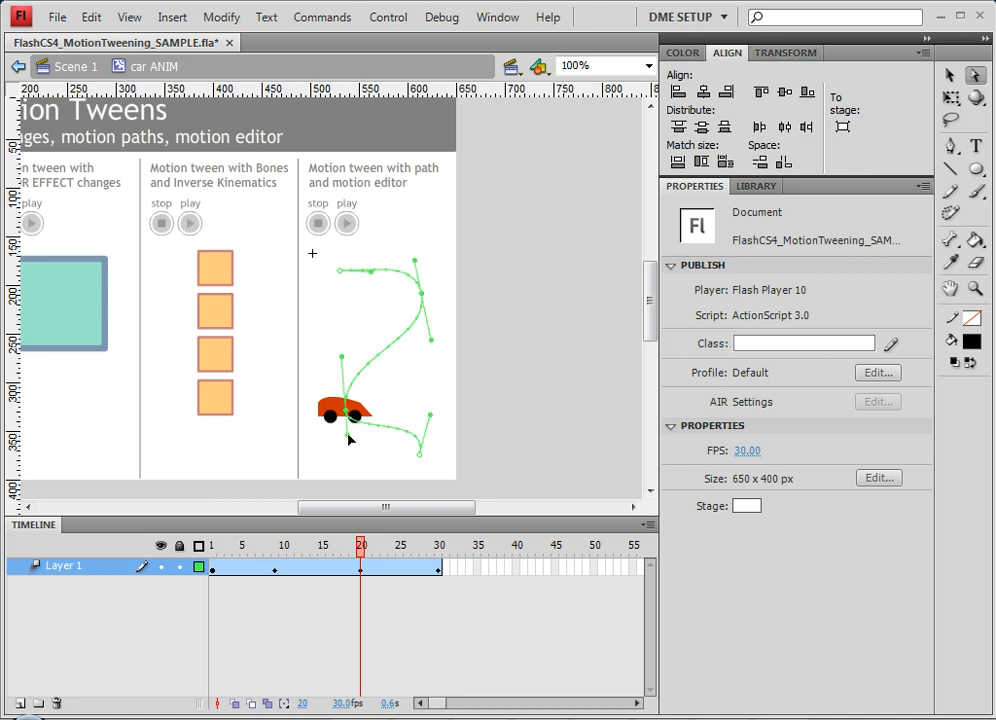
drag(349, 437, 349, 465)
drag(430, 420, 449, 459)
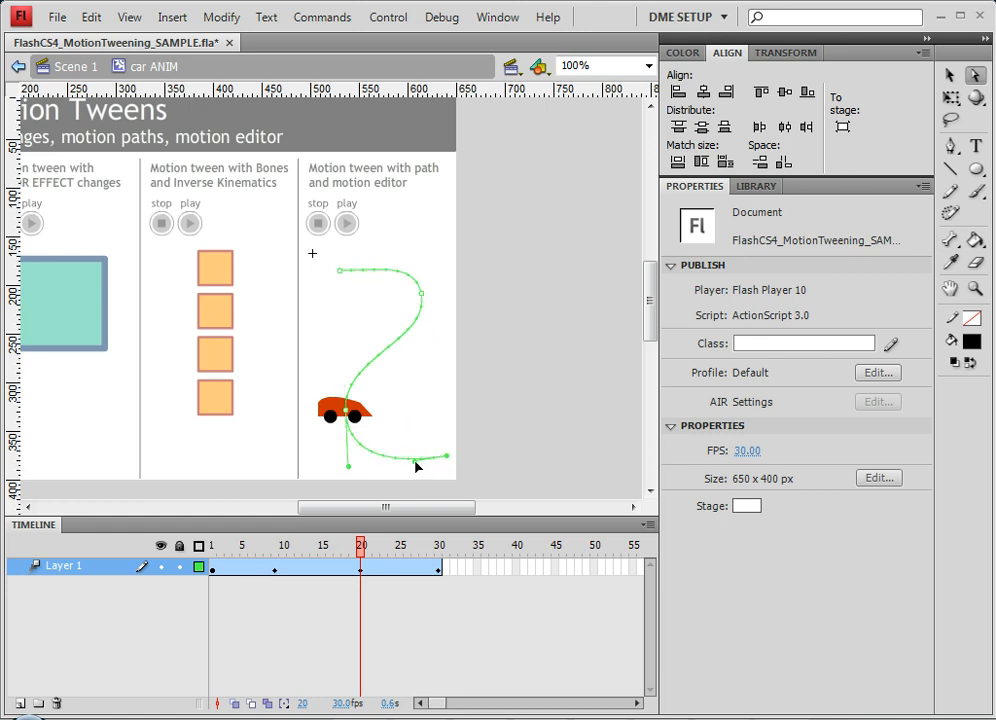
click(414, 460)
click(343, 430)
drag(351, 418, 331, 415)
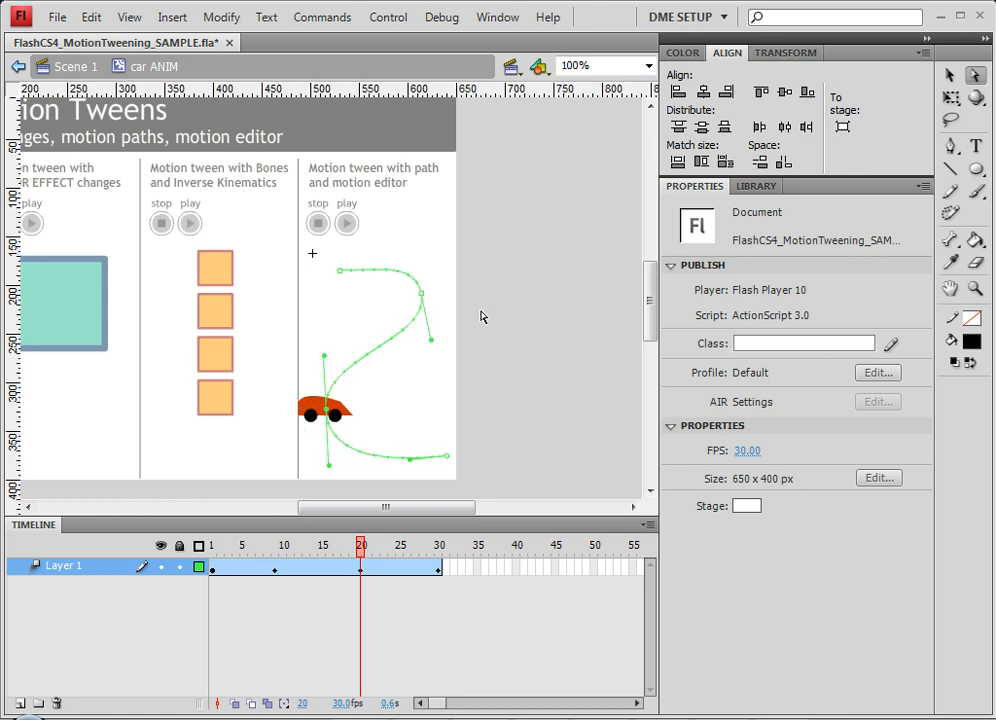
drag(421, 300, 432, 307)
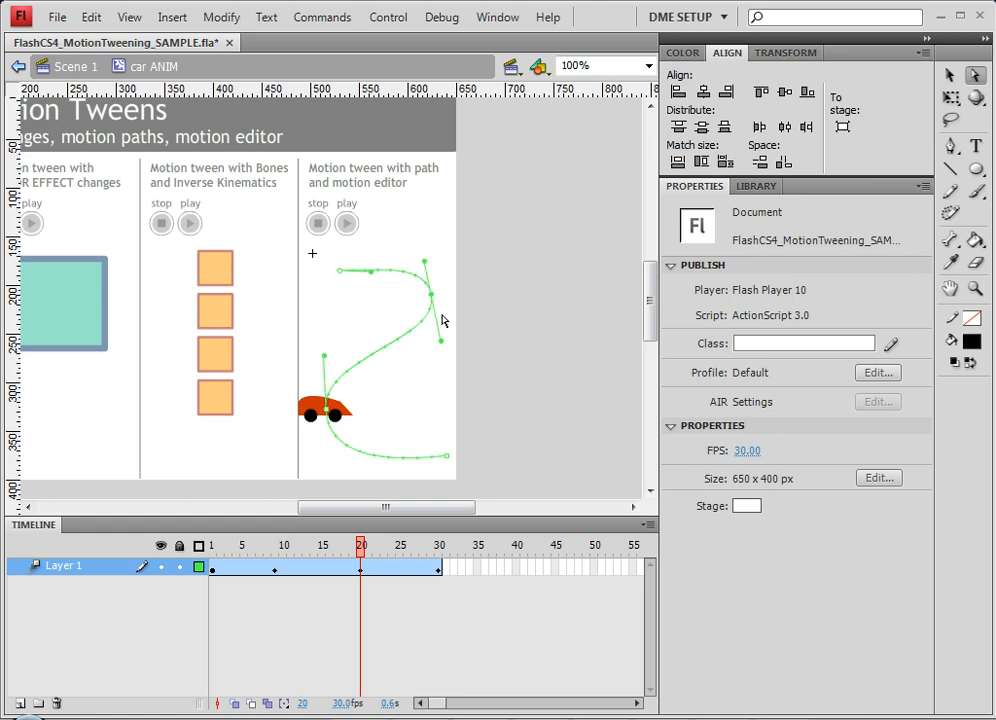
Turn on Orient to path for the car's motion tween and preview the animation through frame 30.
drag(330, 546, 298, 565)
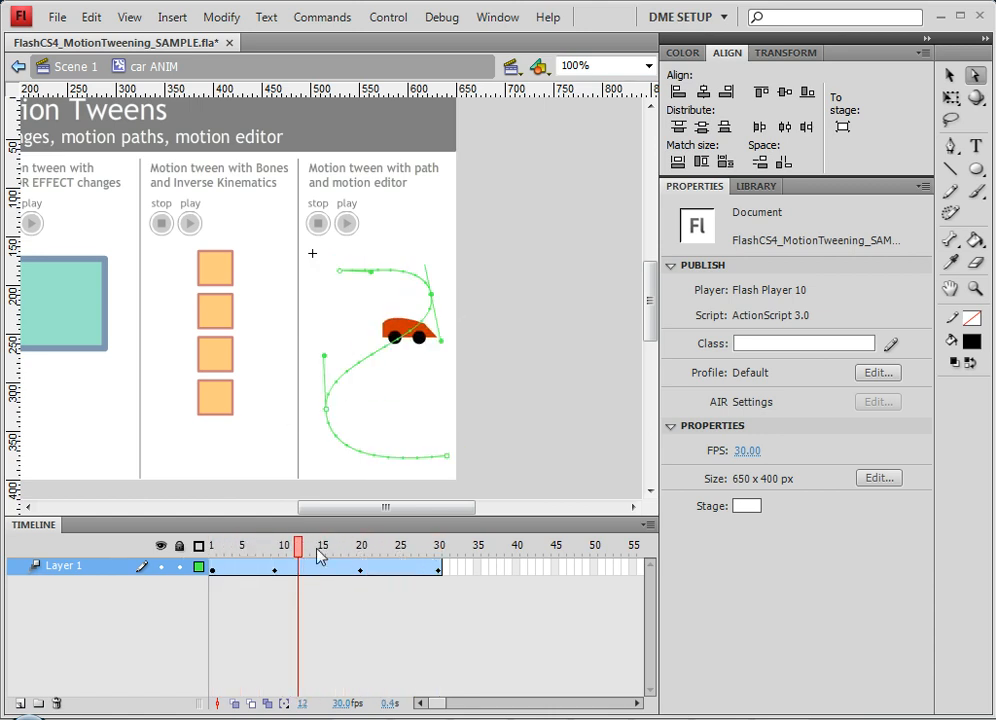
click(399, 343)
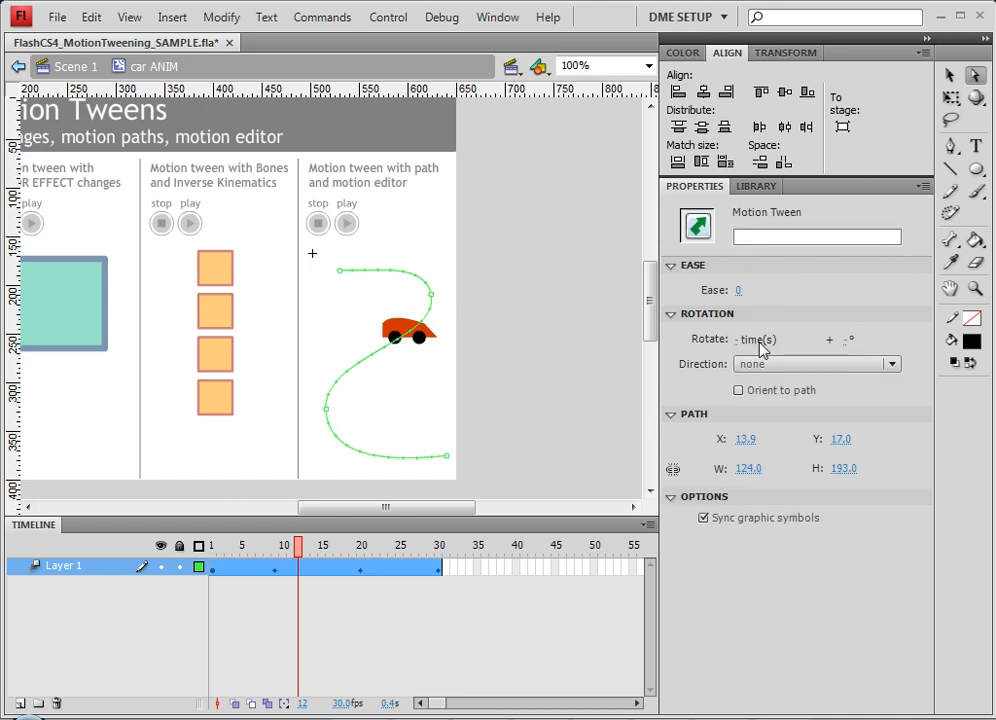
click(739, 391)
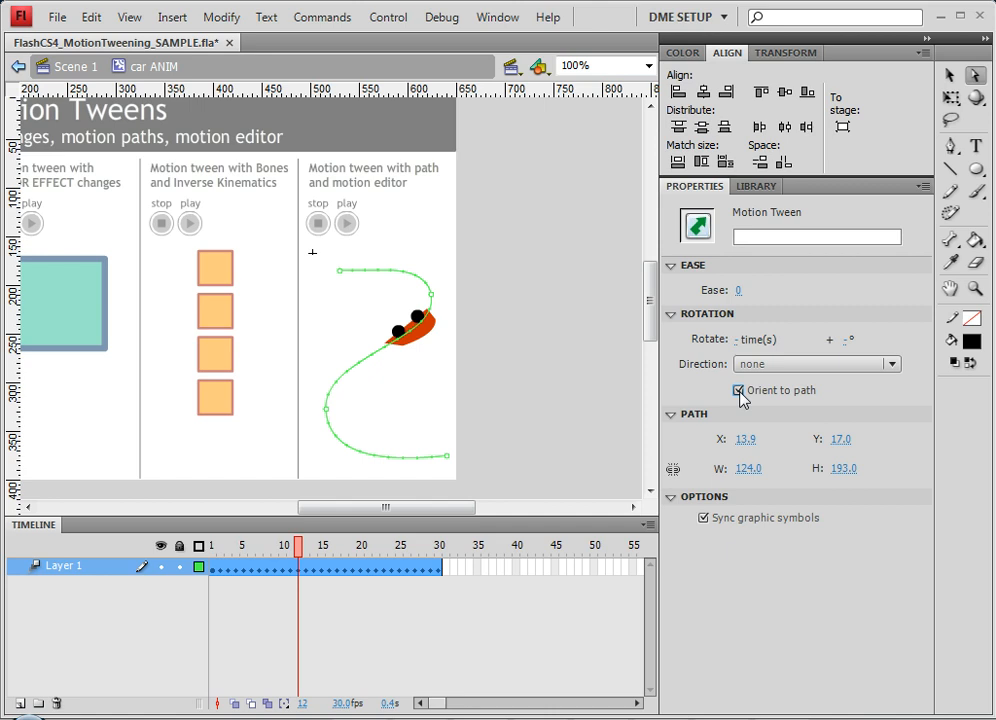
drag(308, 573, 162, 547)
click(381, 575)
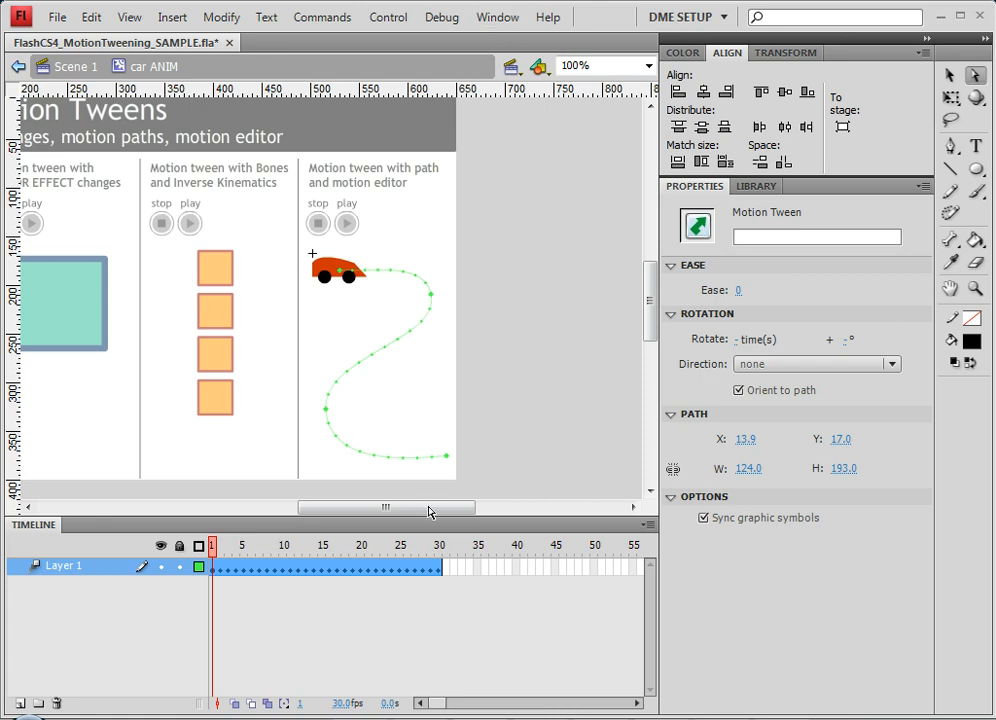
drag(233, 548, 447, 551)
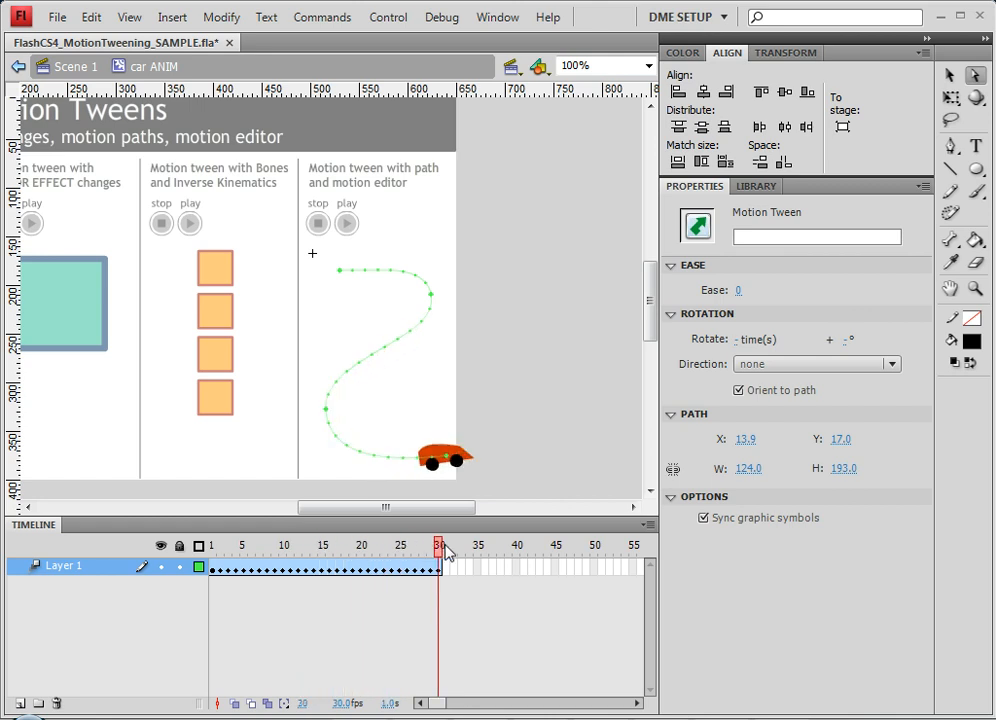
Open the Motion Editor for the car's motion path and expand the Basic motion properties.
click(555, 227)
click(499, 18)
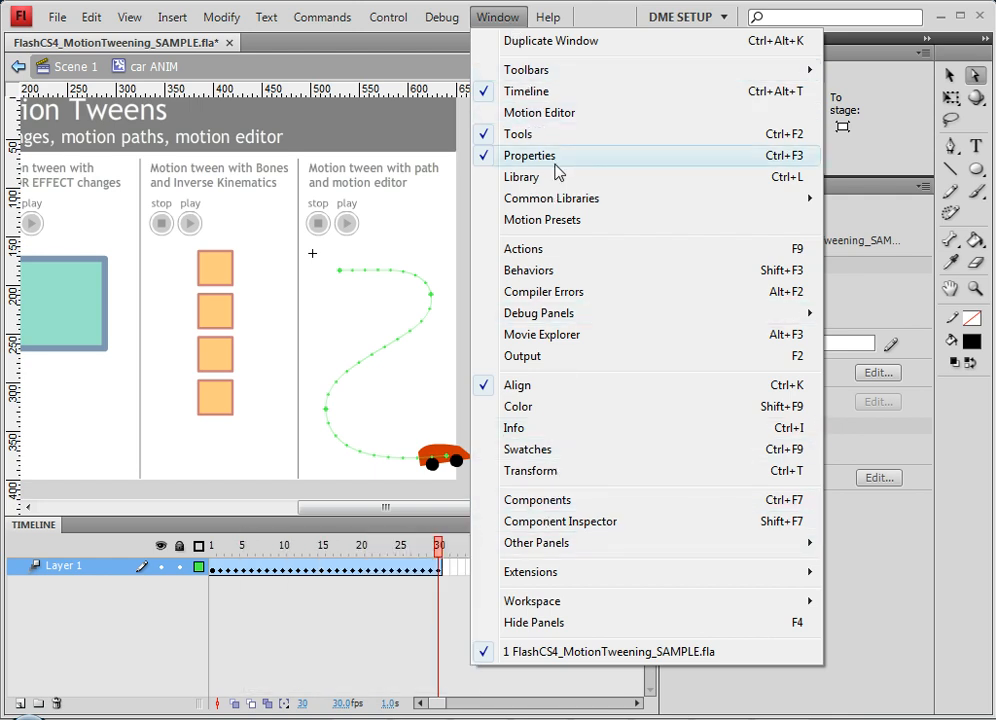
click(556, 114)
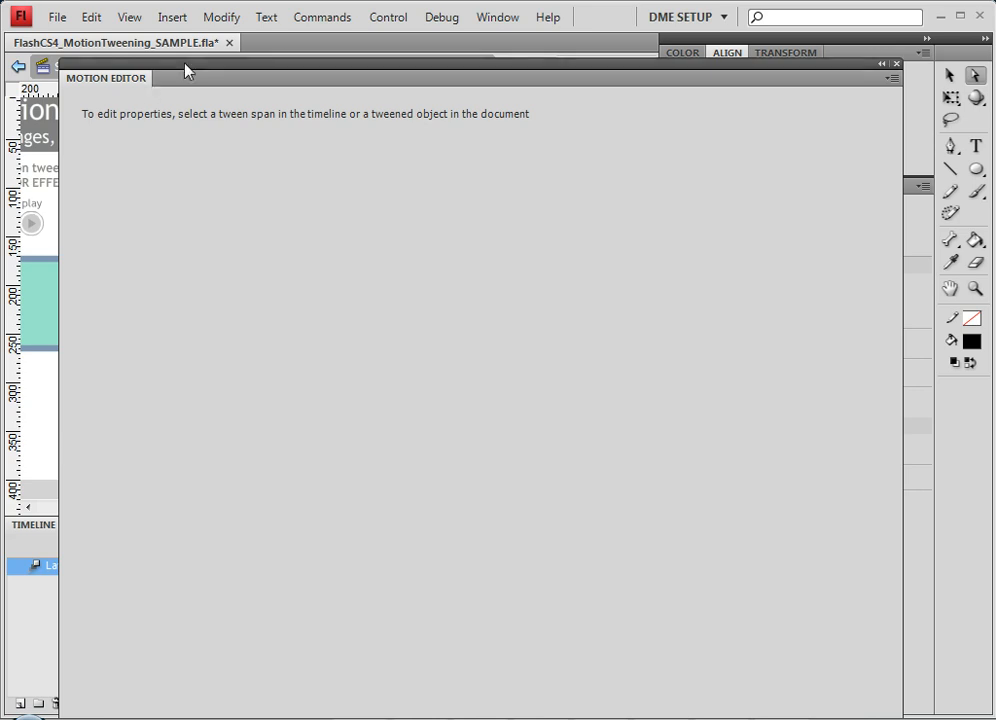
double_click(138, 82)
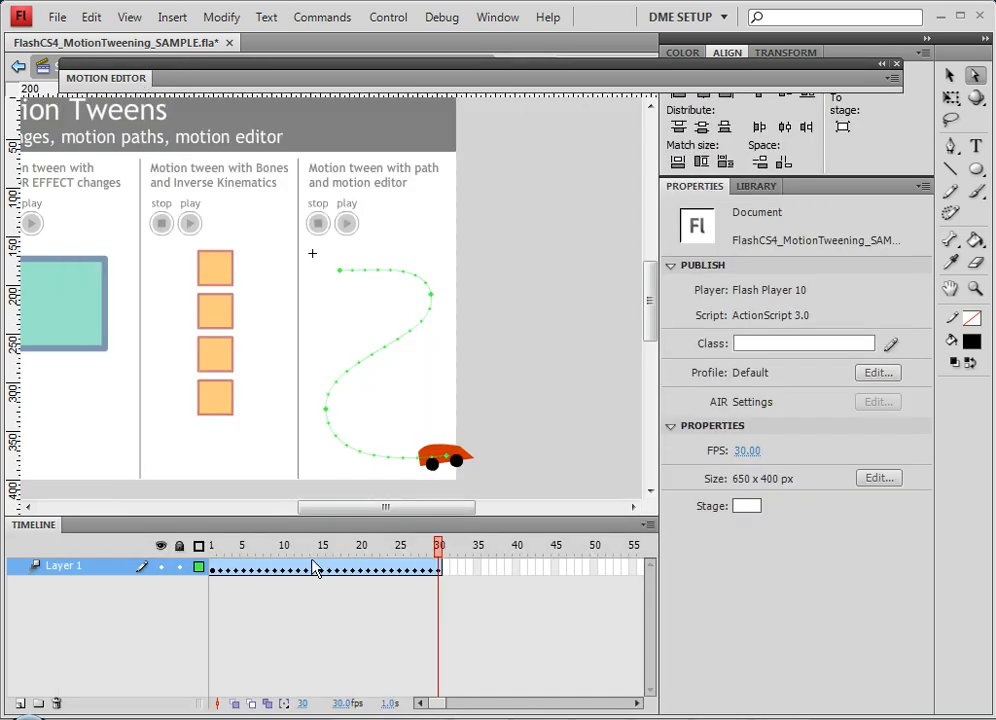
click(378, 458)
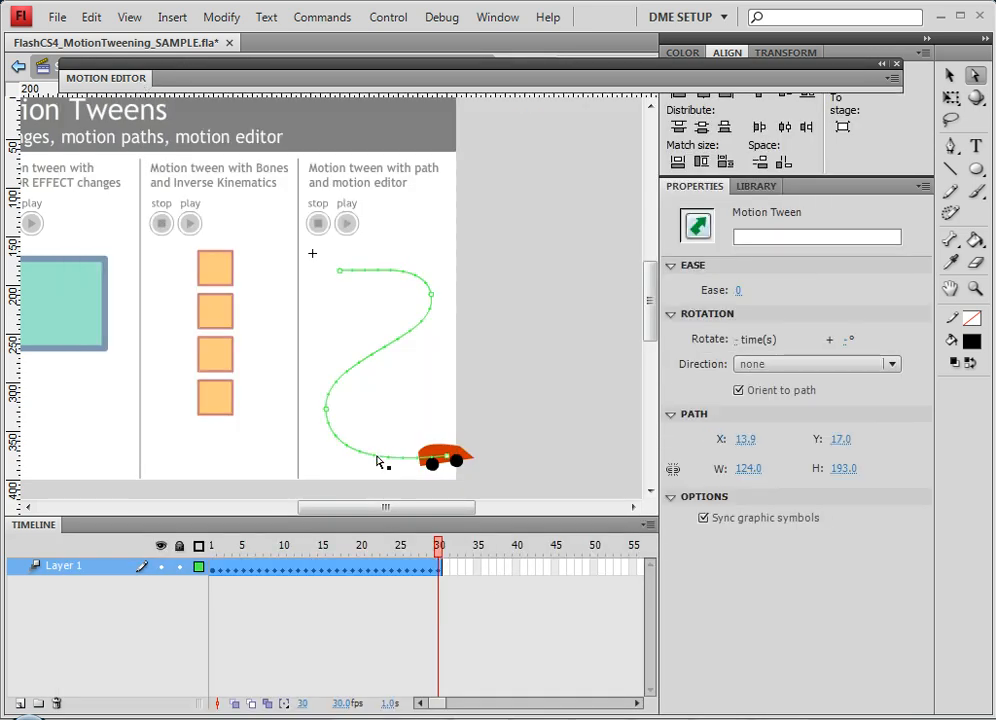
double_click(124, 80)
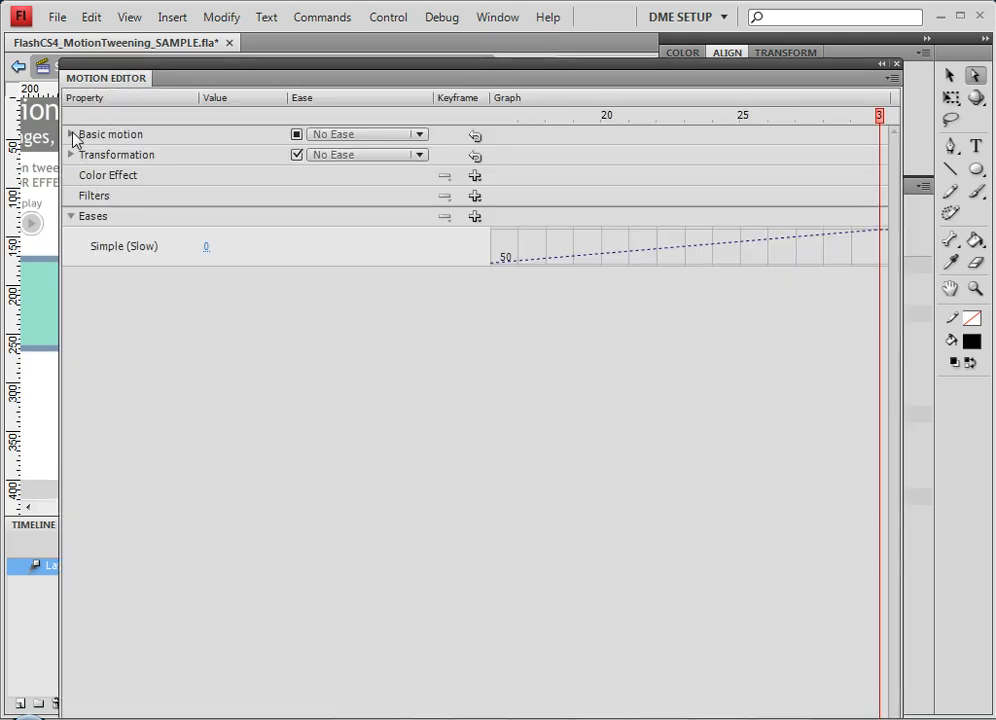
click(71, 135)
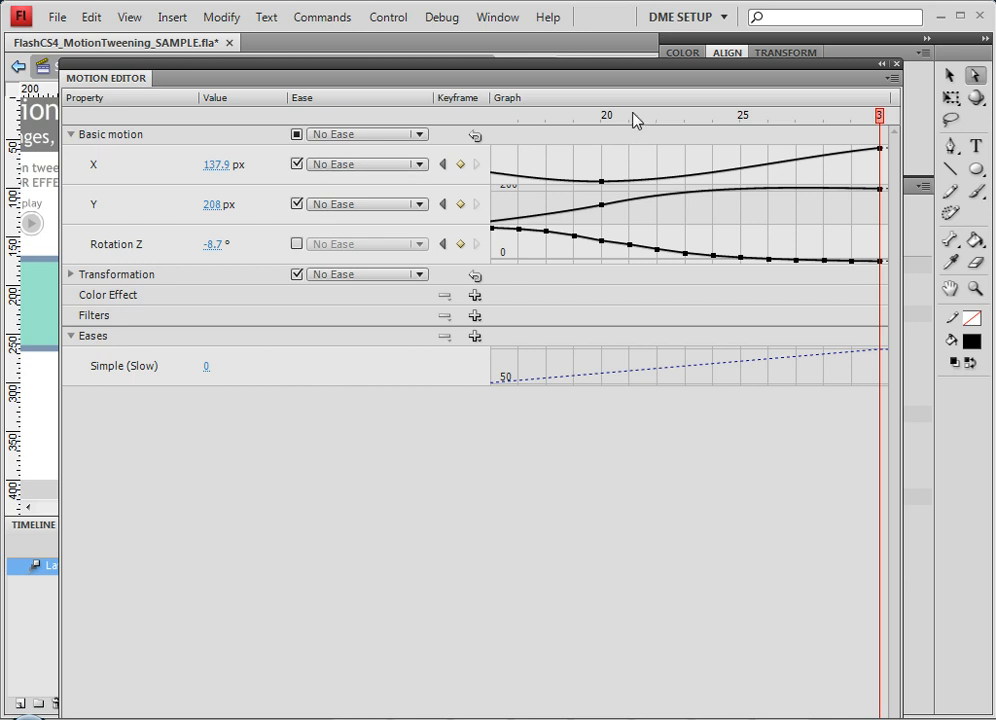
Retime the car's position keyframes in the Basic motion graphs, moving the frame 9 keyframe to frame 6 and the frame 20 keyframe to frame 24.
drag(634, 120, 420, 130)
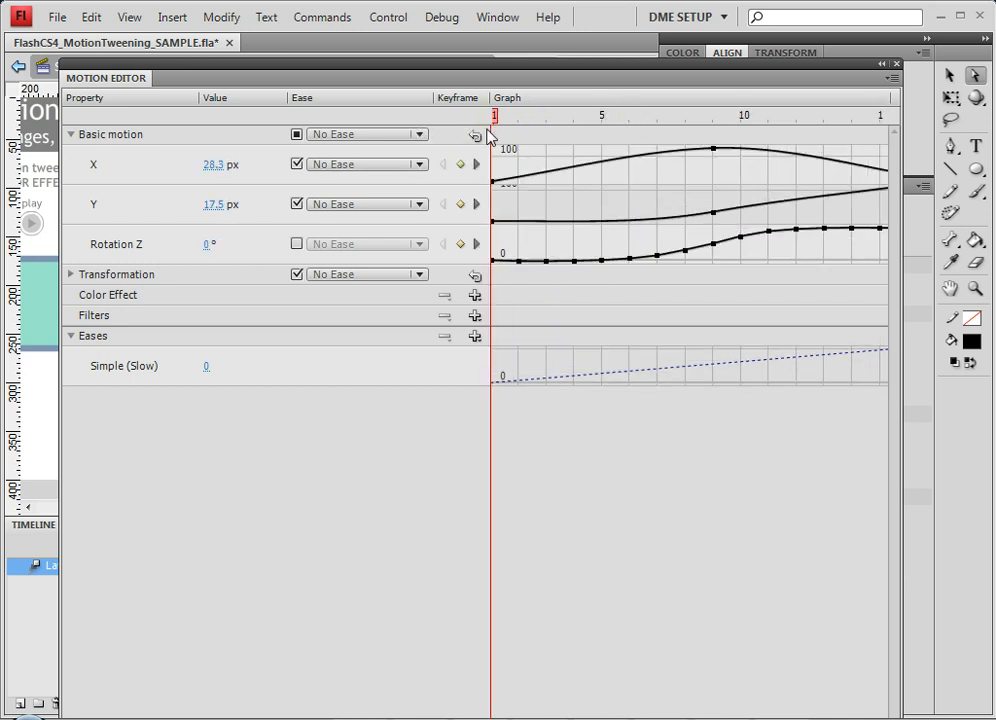
drag(489, 136, 603, 168)
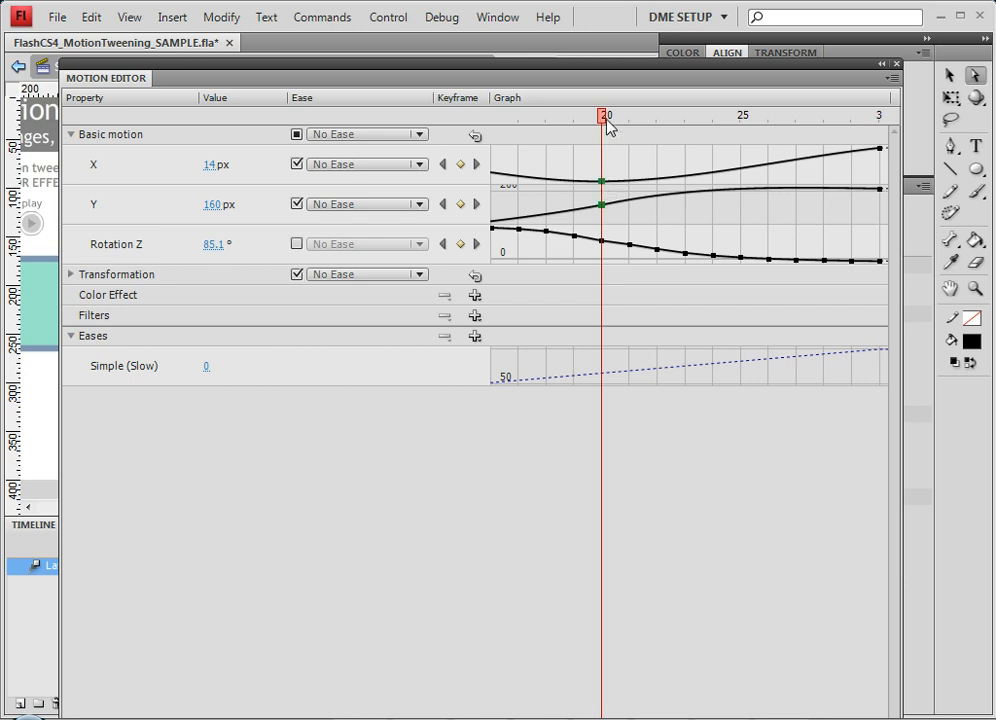
drag(620, 122, 401, 127)
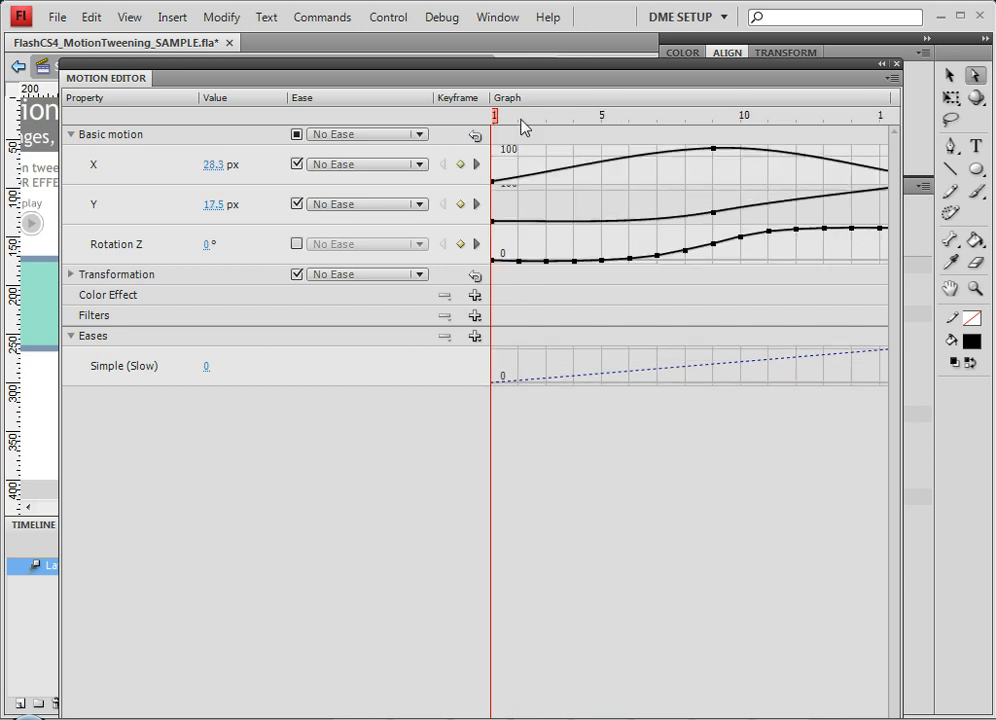
drag(523, 125, 601, 158)
click(603, 208)
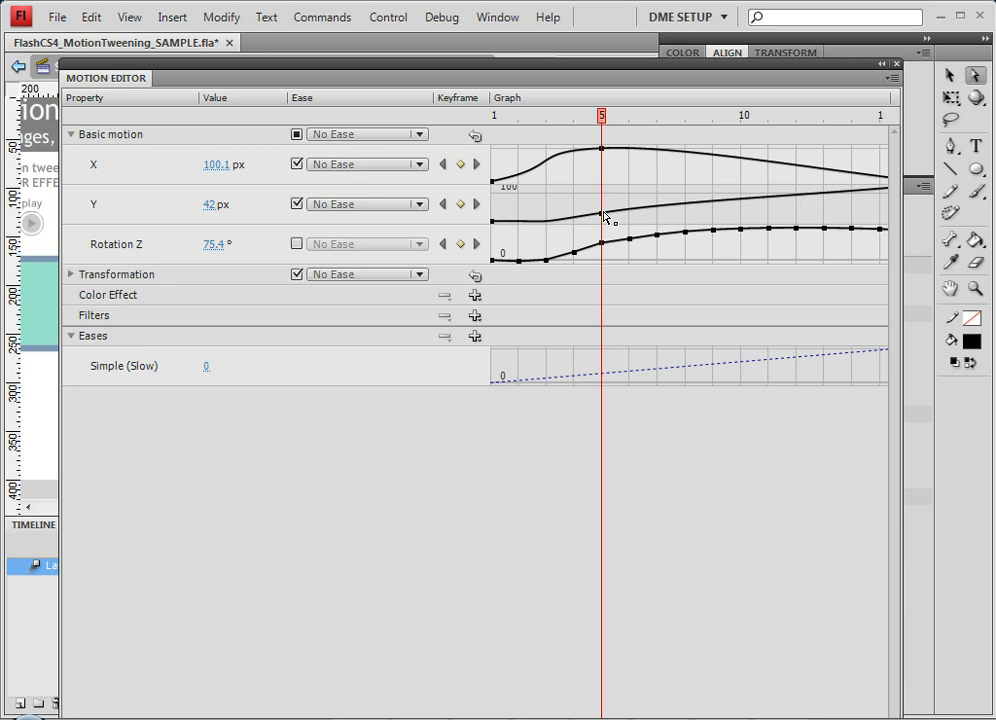
drag(603, 215, 630, 214)
drag(631, 120, 540, 138)
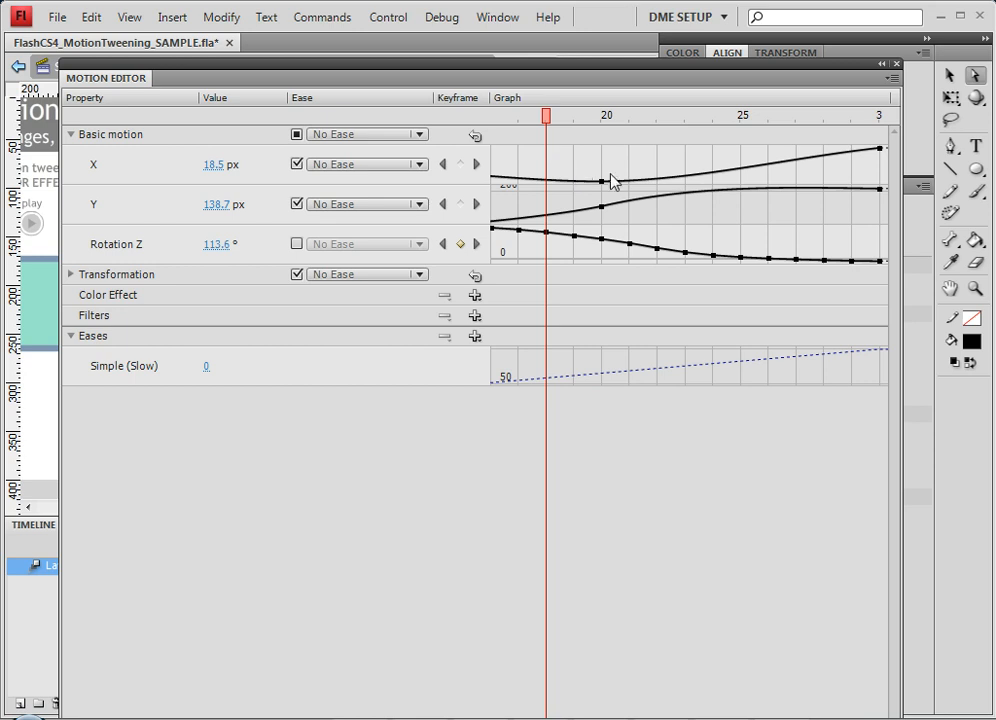
drag(607, 182, 706, 184)
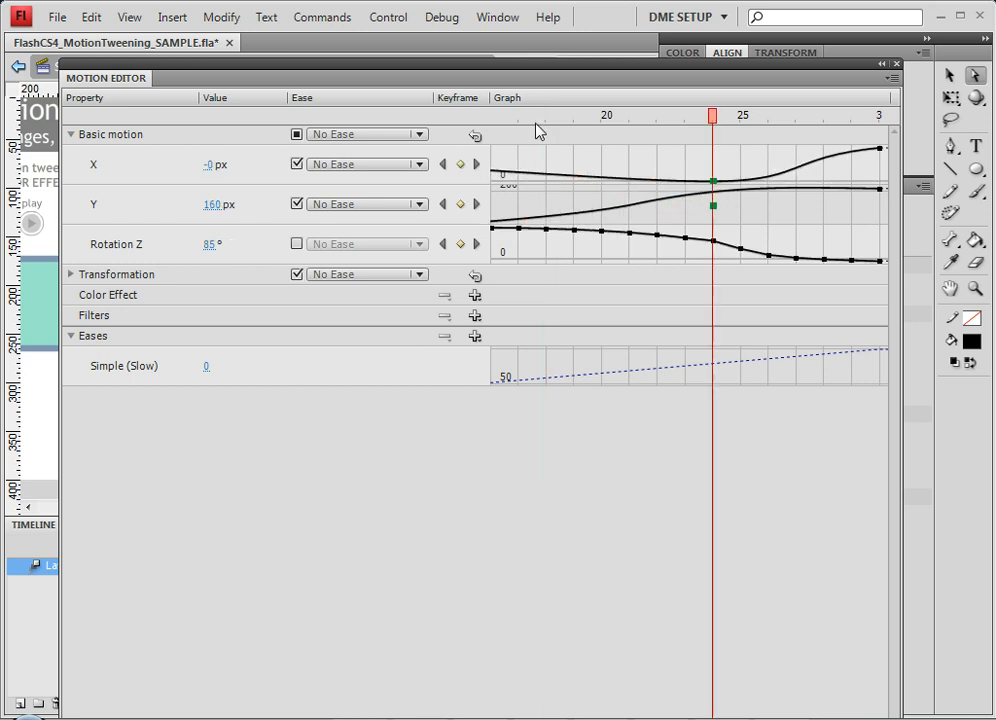
Preview the retimed car animation up to frame 29, and scrub it back on the stage to frame 1.
drag(596, 124, 852, 118)
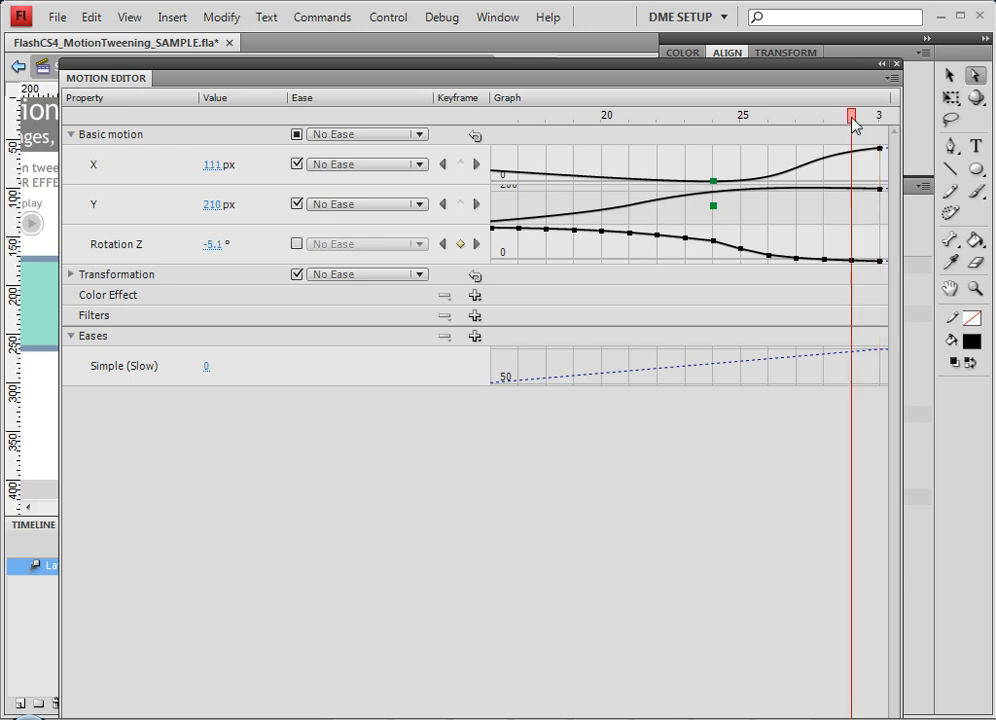
click(822, 62)
click(786, 53)
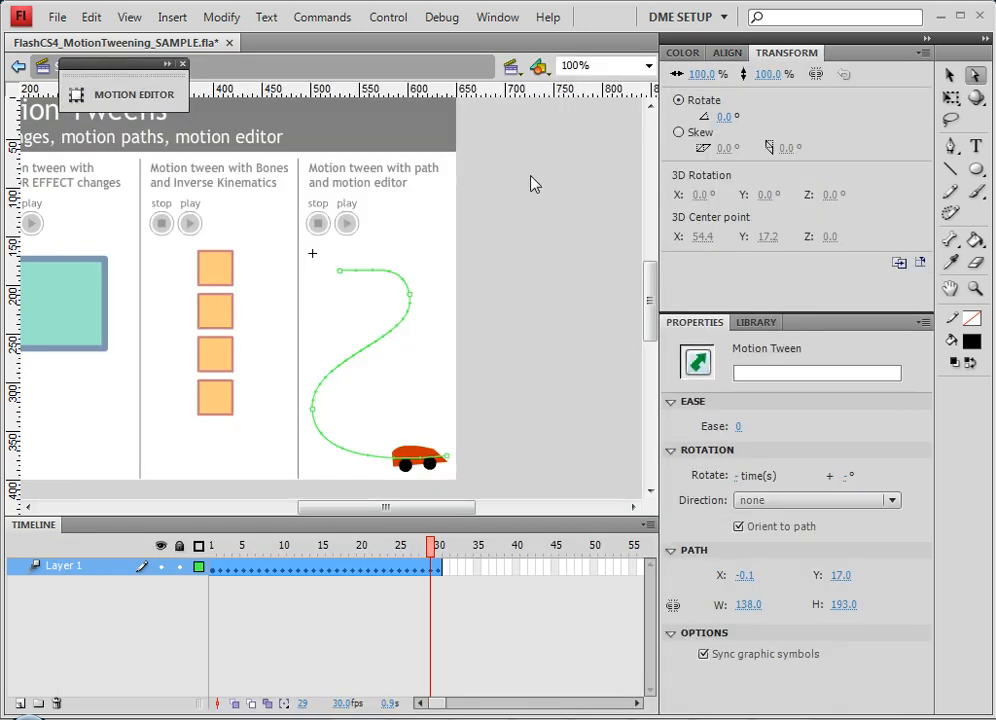
drag(433, 547, 227, 551)
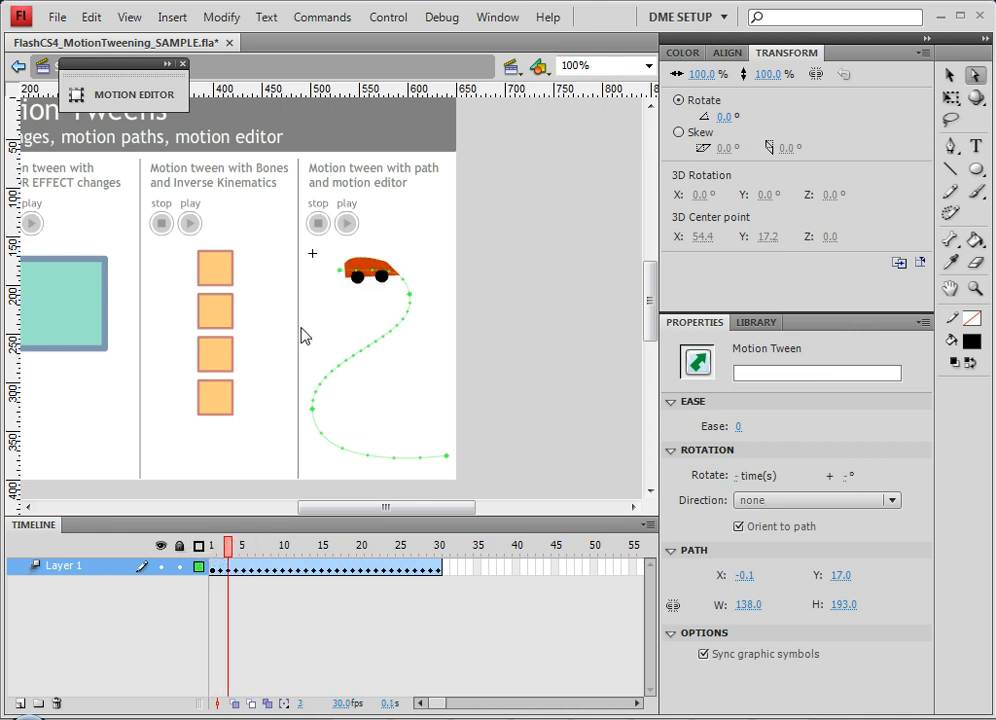
click(355, 261)
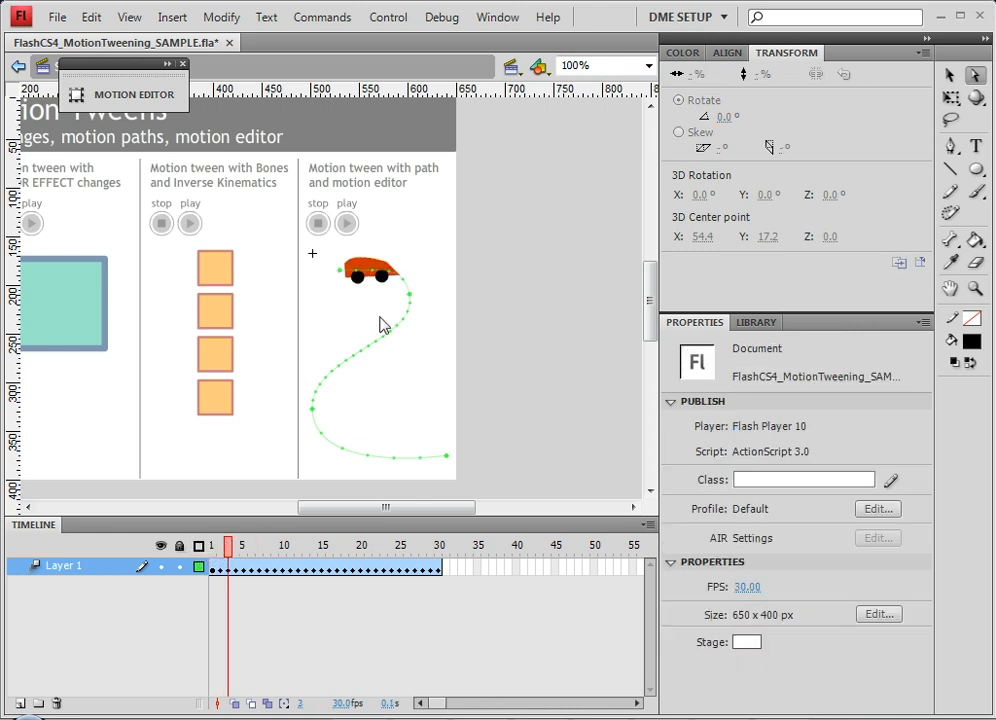
drag(222, 548, 200, 550)
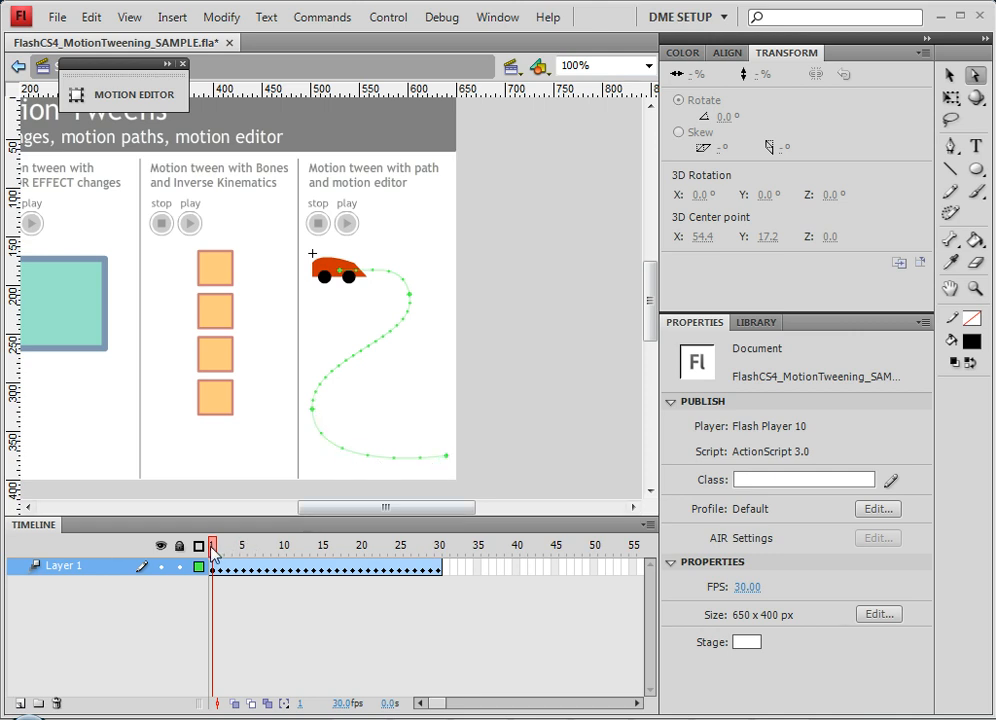
mouse_move(220, 556)
mouse_down()
mouse_move(440, 558)
mouse_move(212, 558)
mouse_up()
Retime Layer 1's car tween in the Motion Editor, delaying the frame 6 position keyframe and moving the frame 24 one to frame 19.
click(395, 325)
click(134, 94)
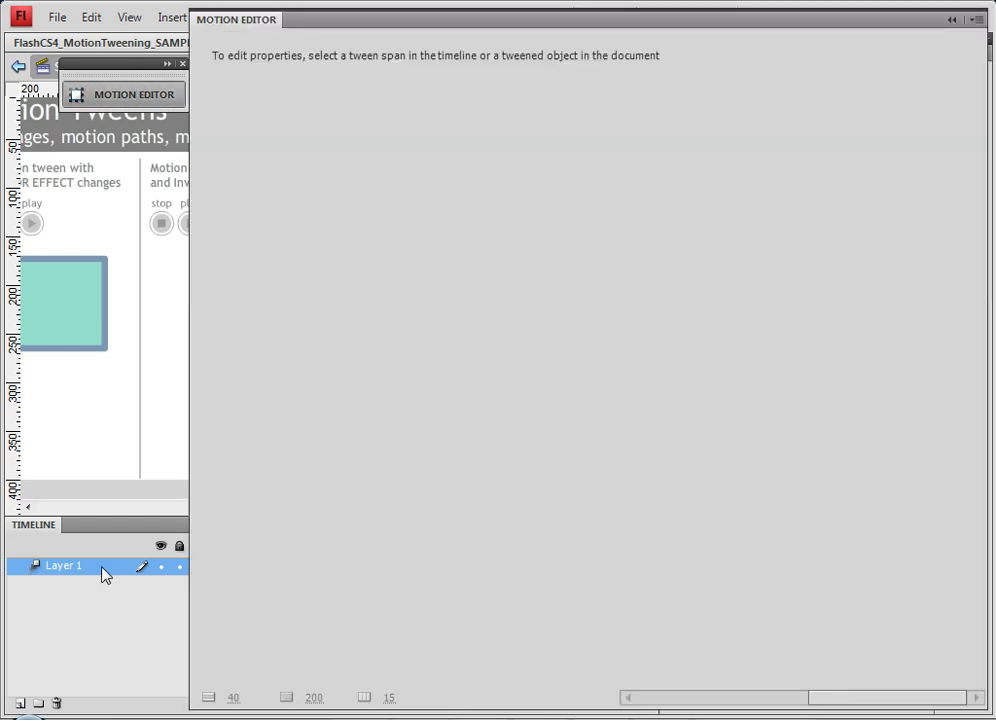
click(140, 571)
click(283, 567)
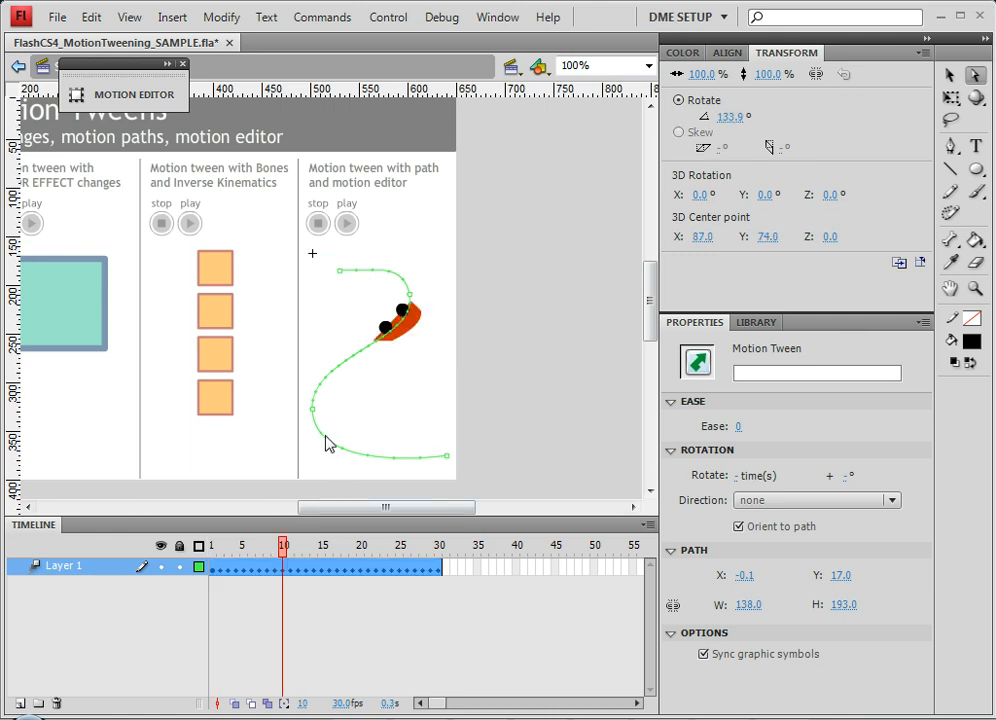
click(118, 98)
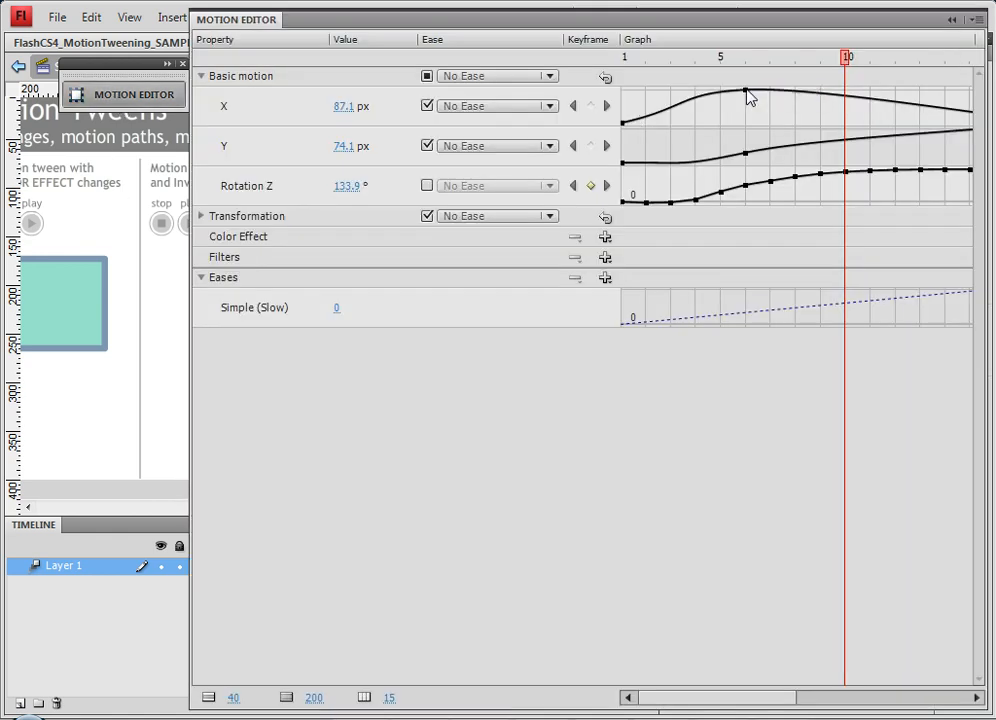
drag(746, 91, 797, 70)
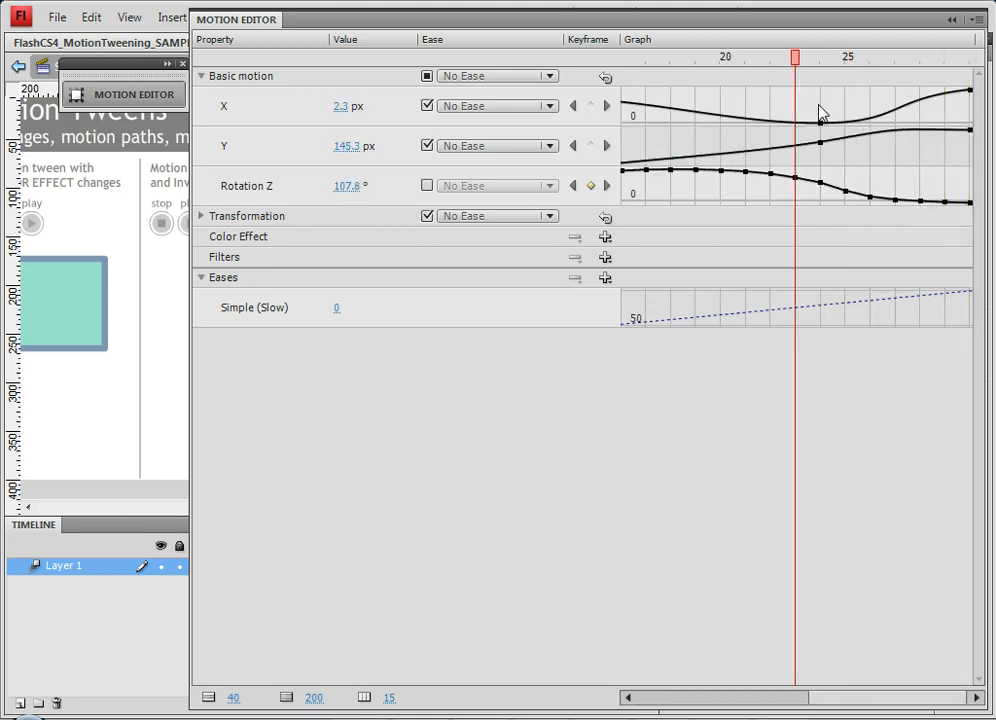
drag(822, 128, 688, 128)
drag(695, 58, 975, 78)
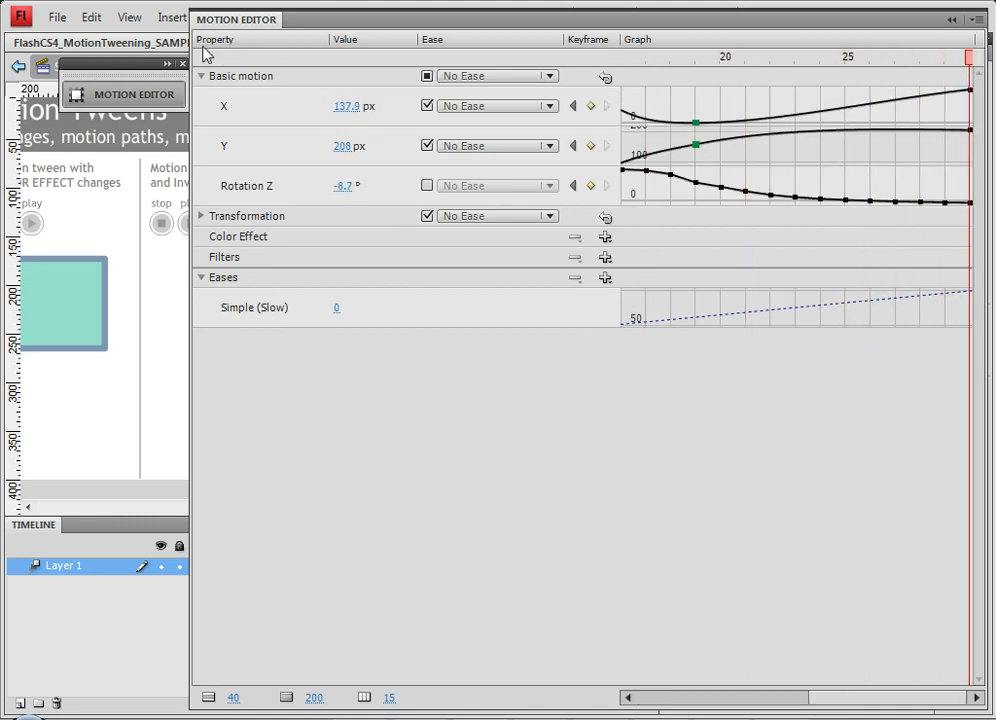
click(126, 72)
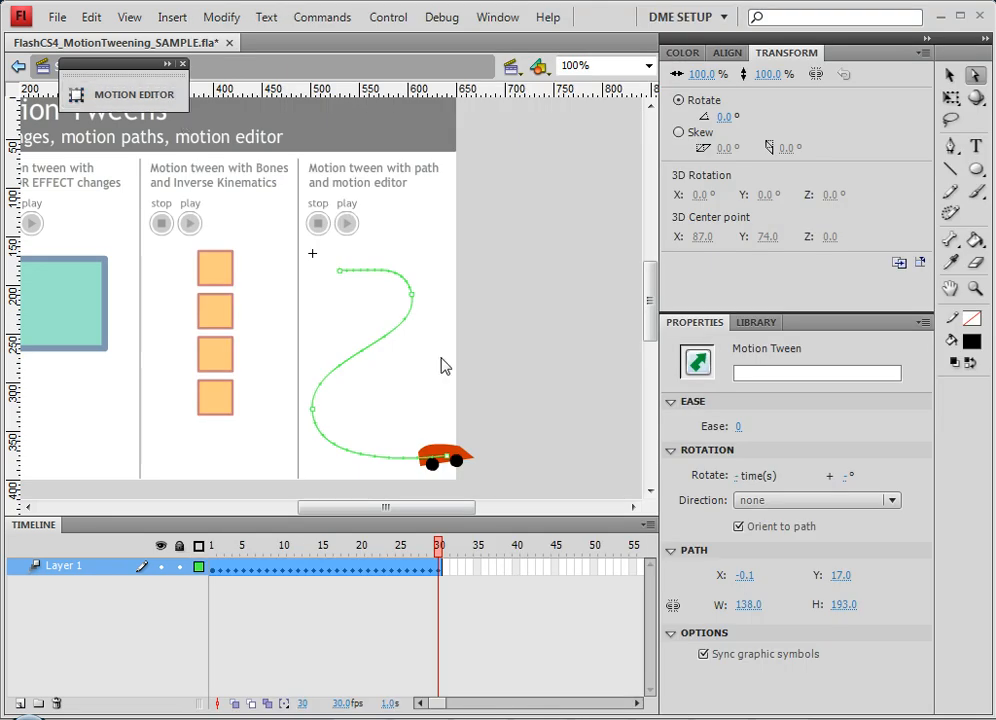
Scrub the car's animation from frame 24 back to frame 1, and test the movie to review the car's motion.
click(393, 546)
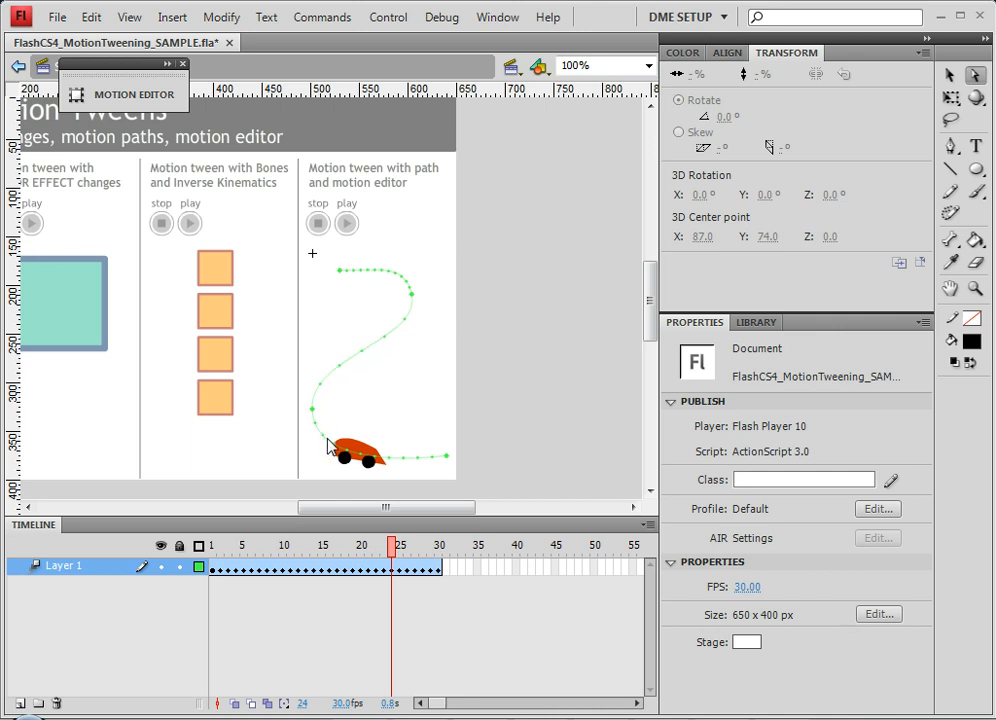
drag(391, 546, 211, 551)
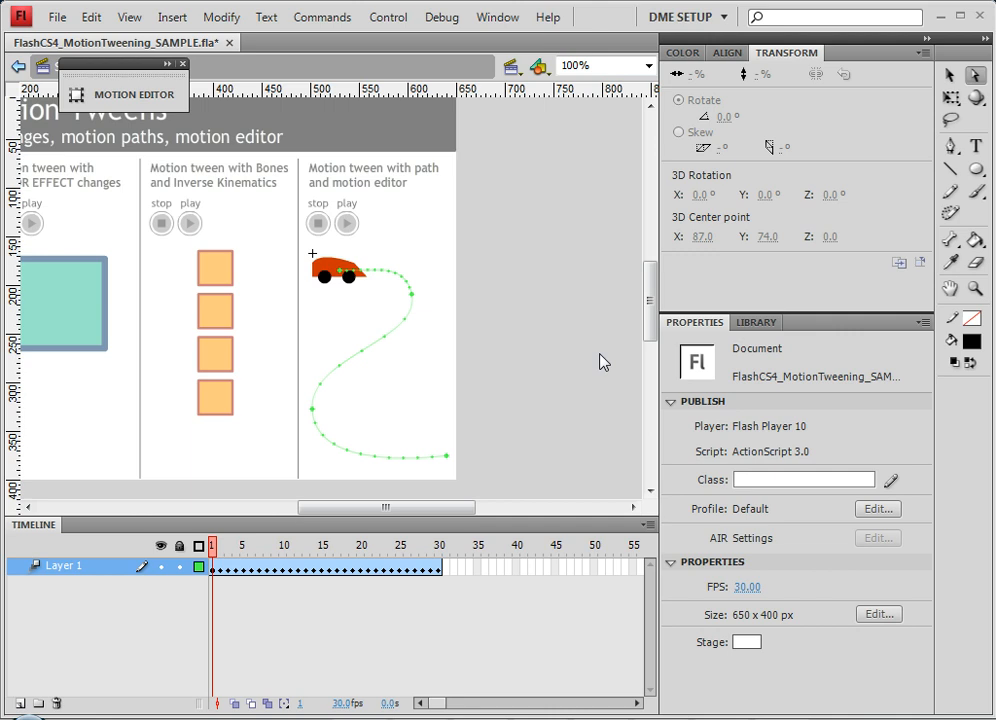
key(ctrl+Return)
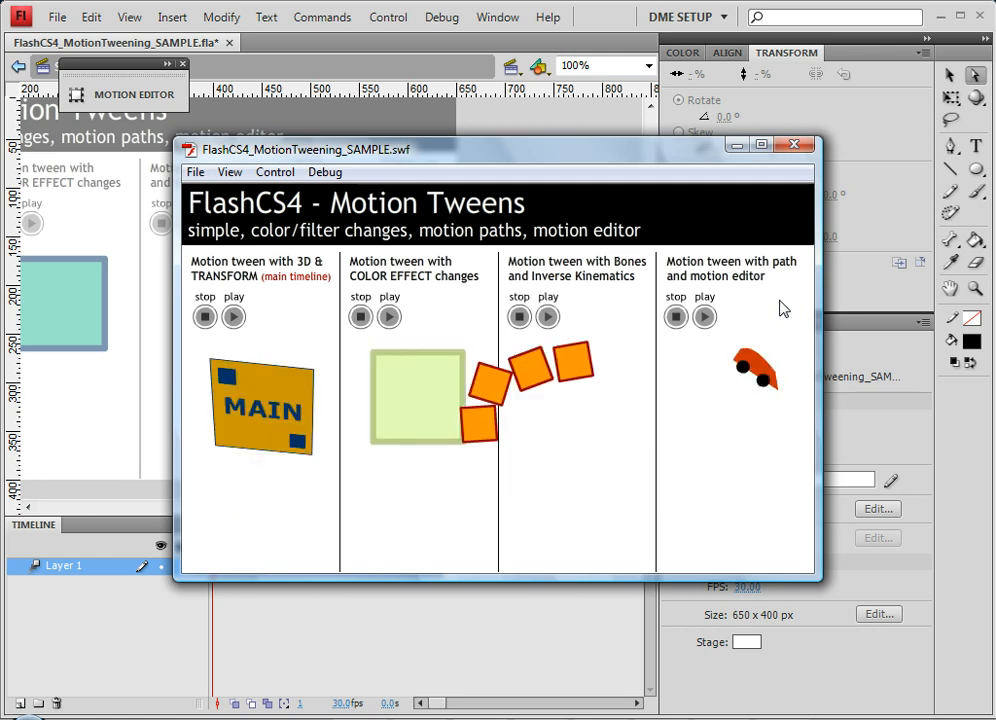
click(794, 145)
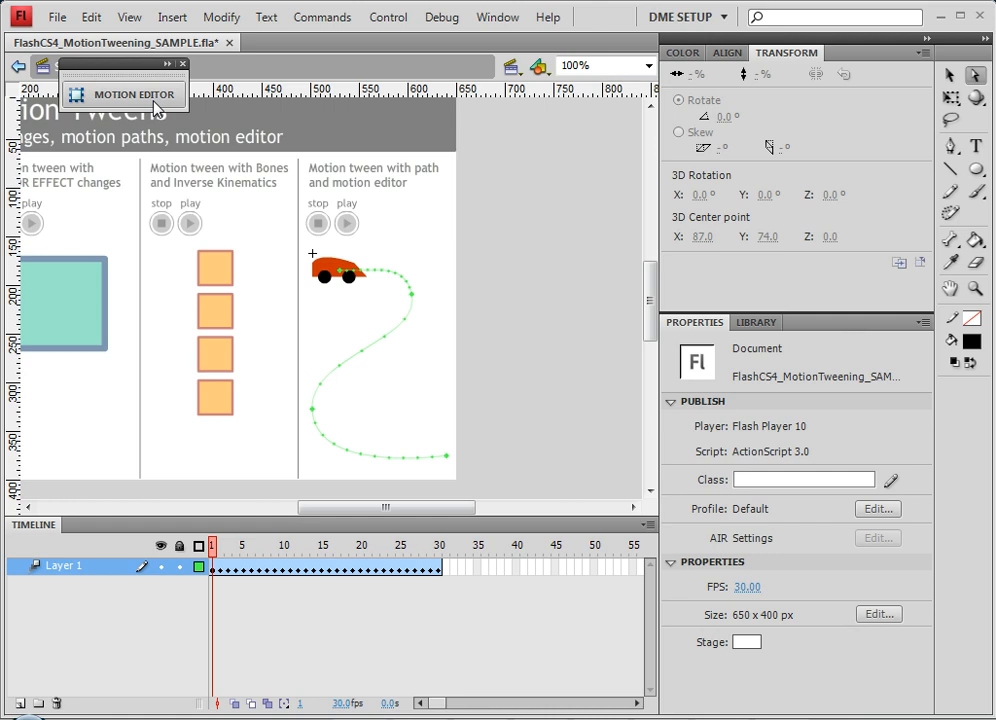
click(608, 718)
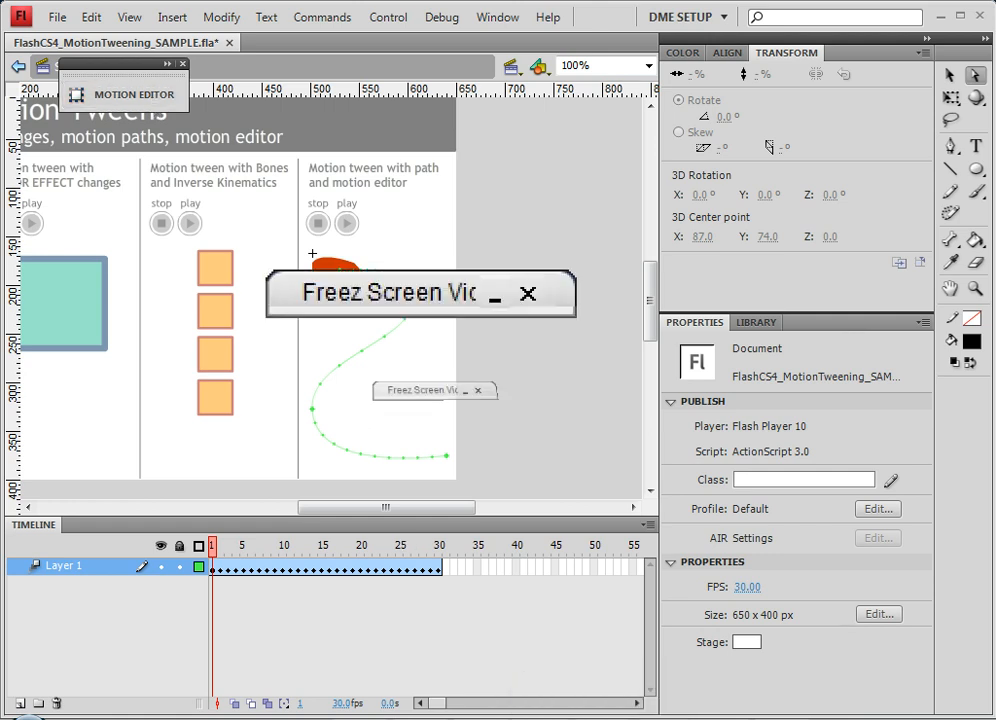